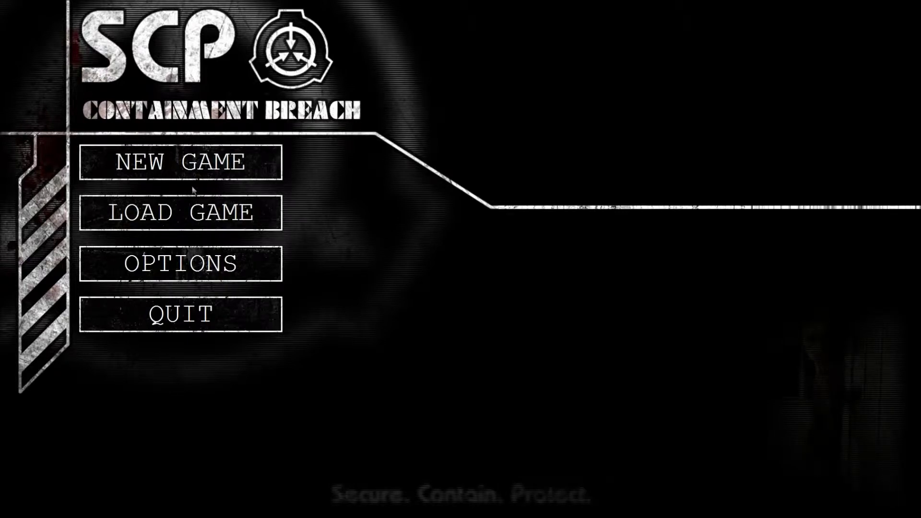
Step: Begin a new Euclid-difficulty game, skip the intro and arrive in a dark facility room
left_click(159, 166)
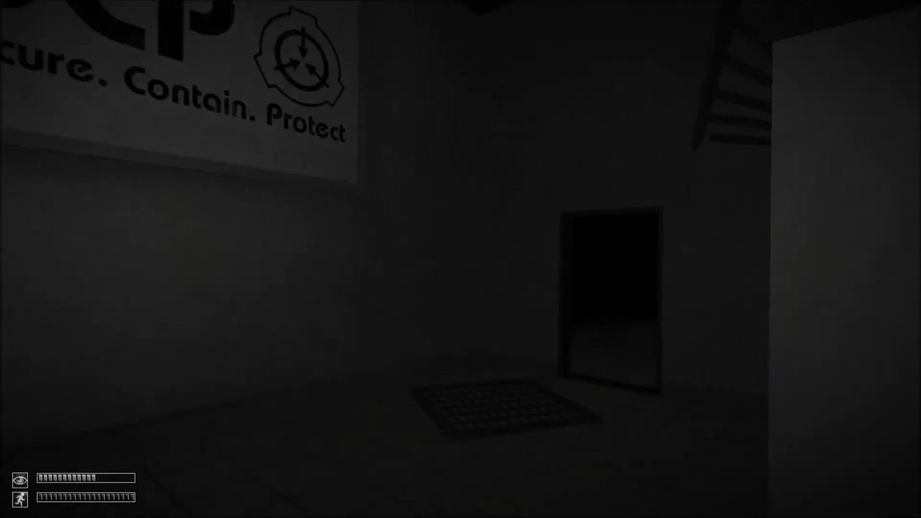
Step: Walk through the dark room into the glass corridor and look down at the SCP sign room
key("w")
key("w")
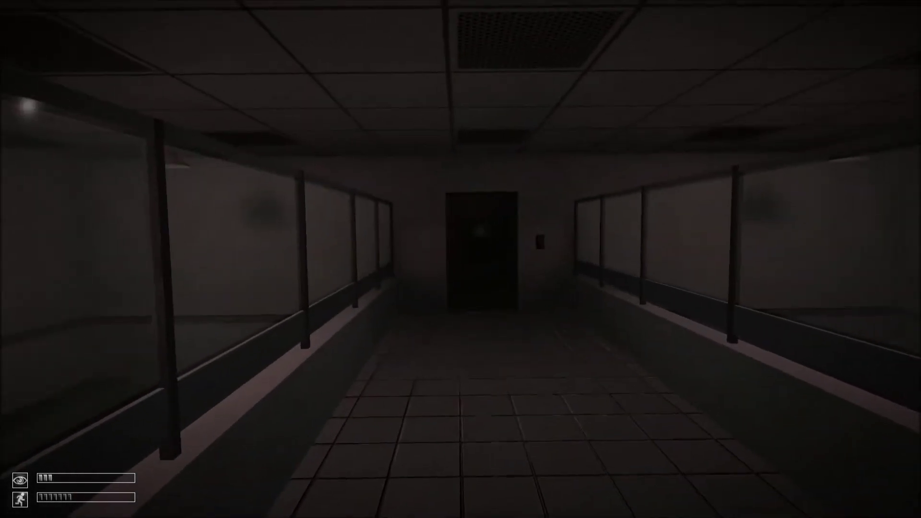
key("w")
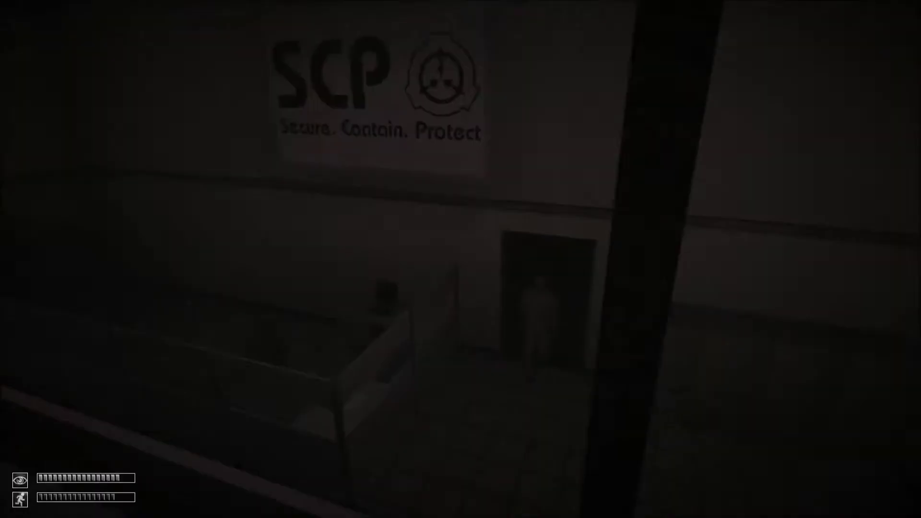
key("w")
key("w")
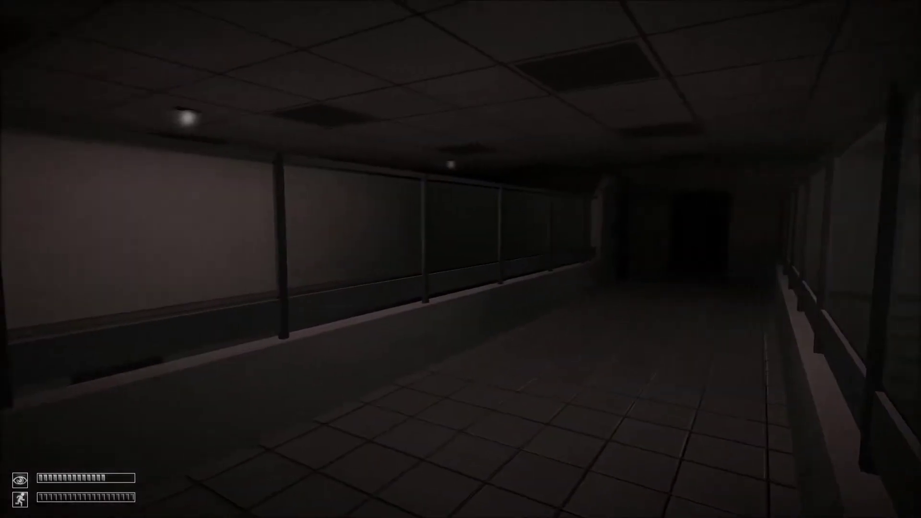
key("w")
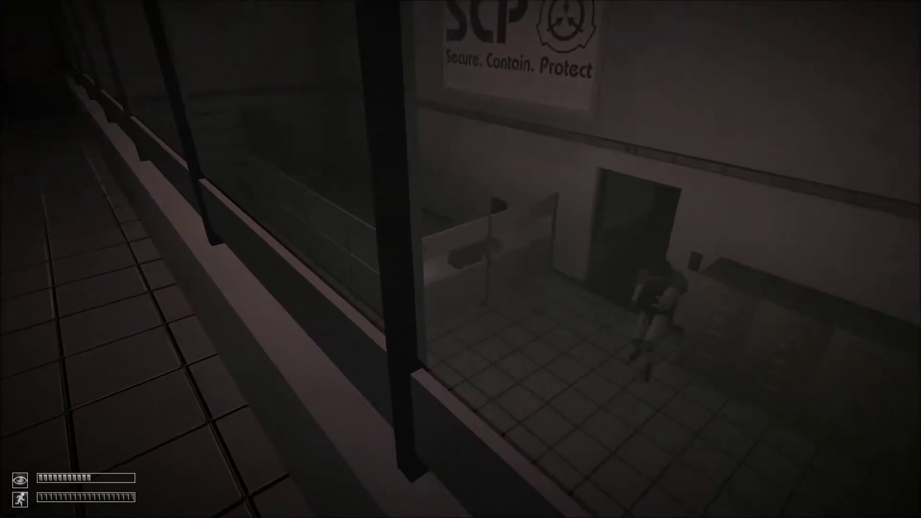
key("w")
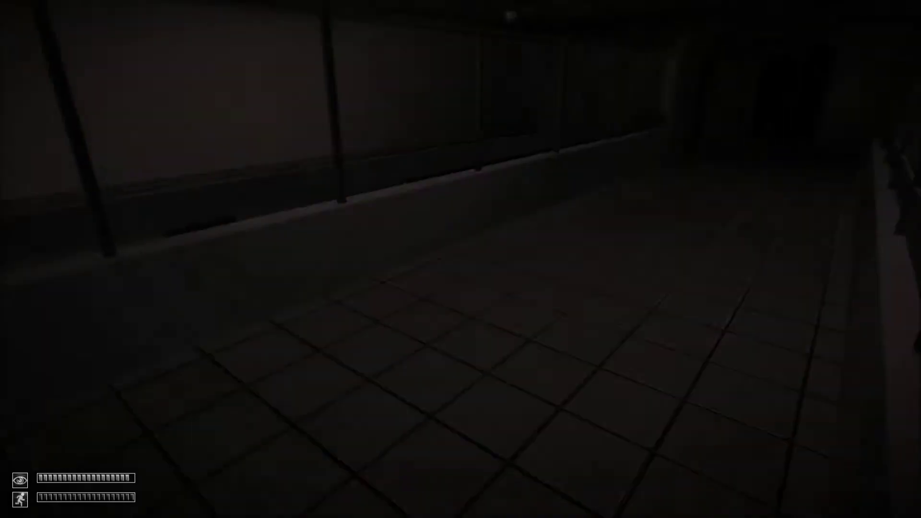
key("w")
key("w")
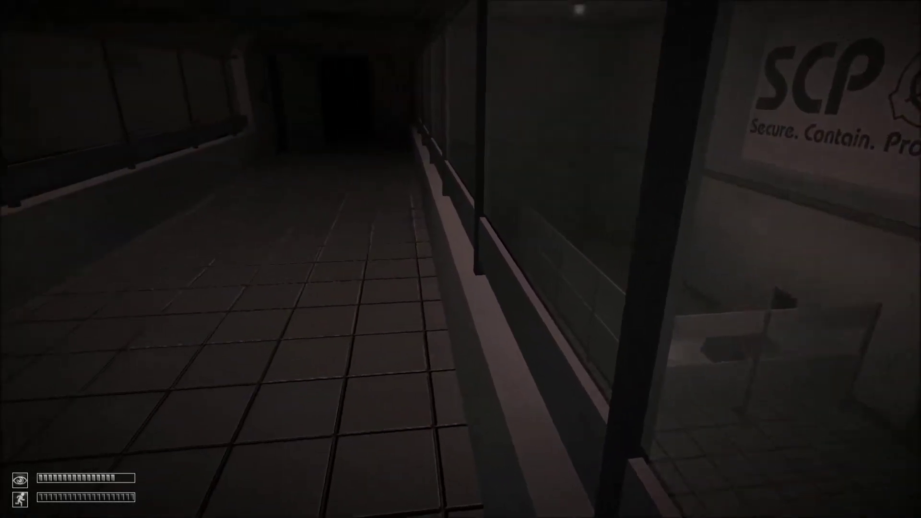
key("w")
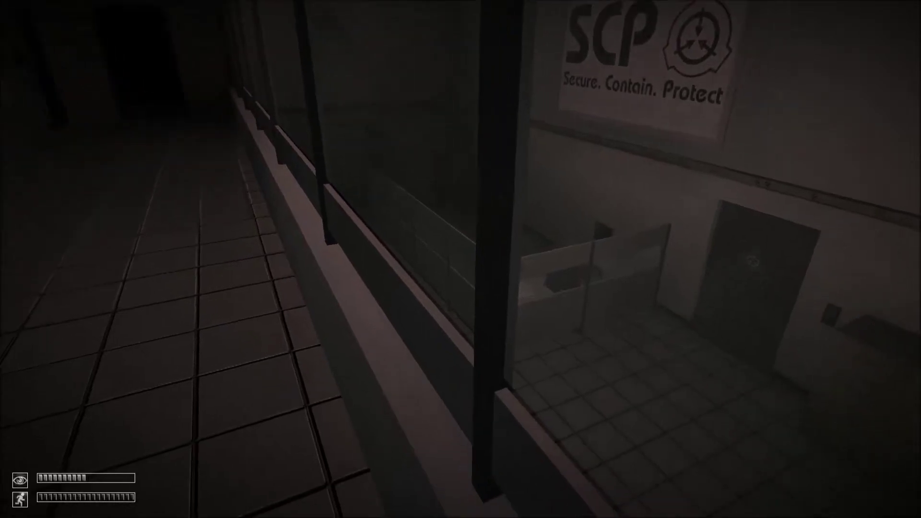
Step: Continue along the corridor to the glass window and try the button, which does nothing
key("w")
key("w")
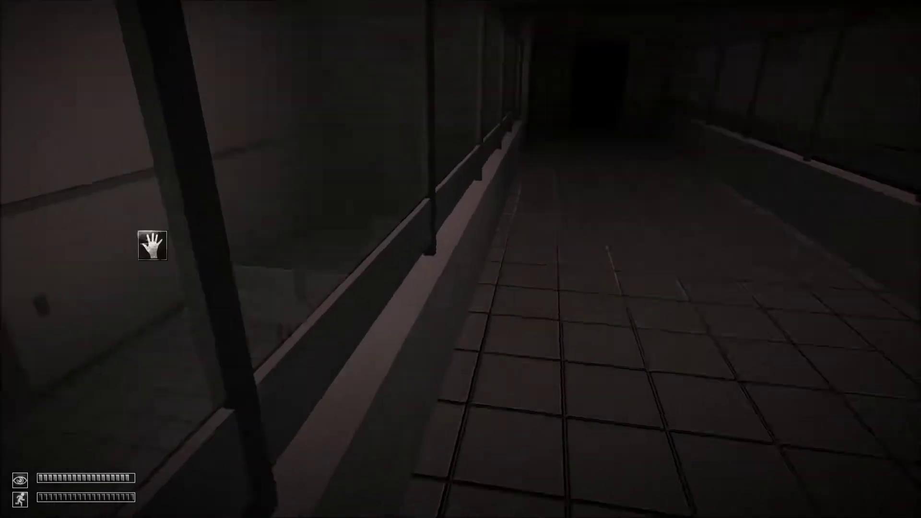
key("w")
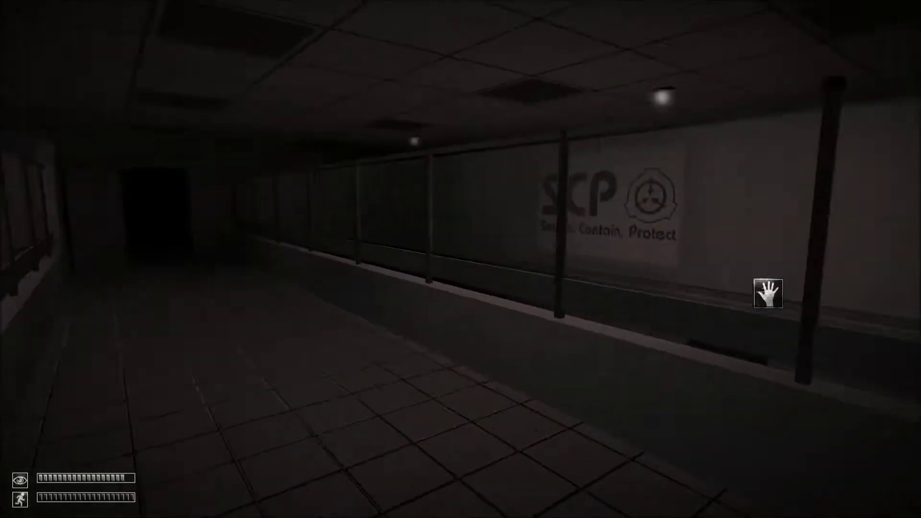
key("w")
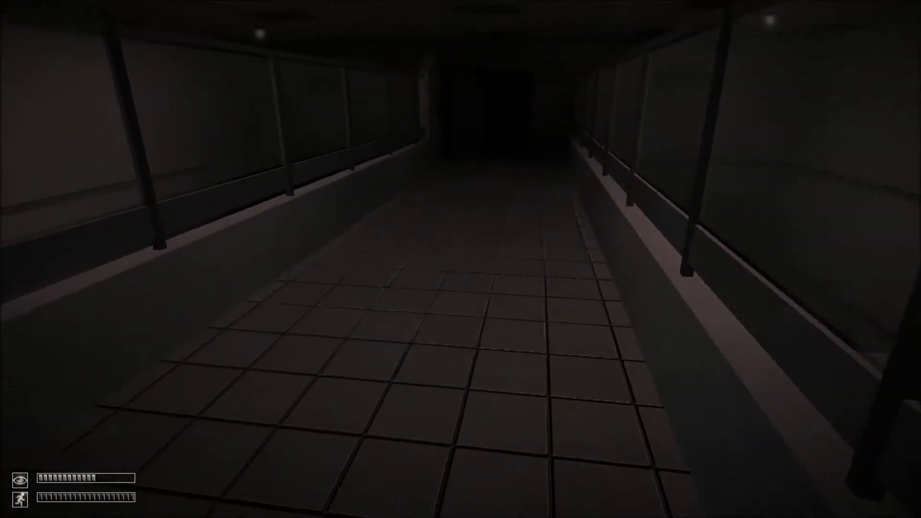
key("w")
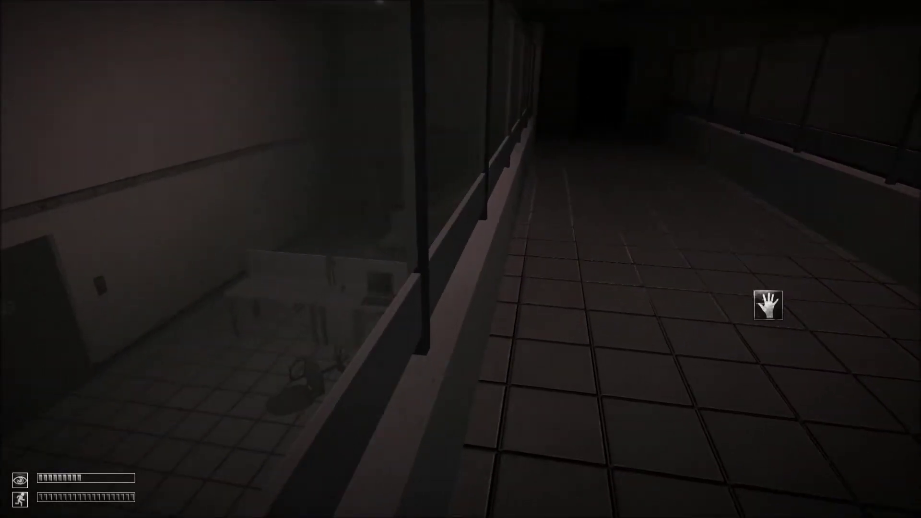
key("w")
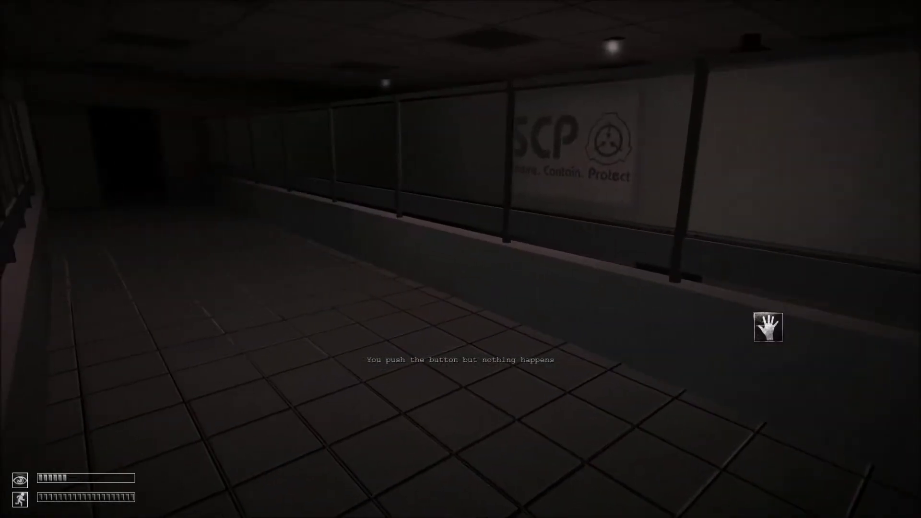
key("w")
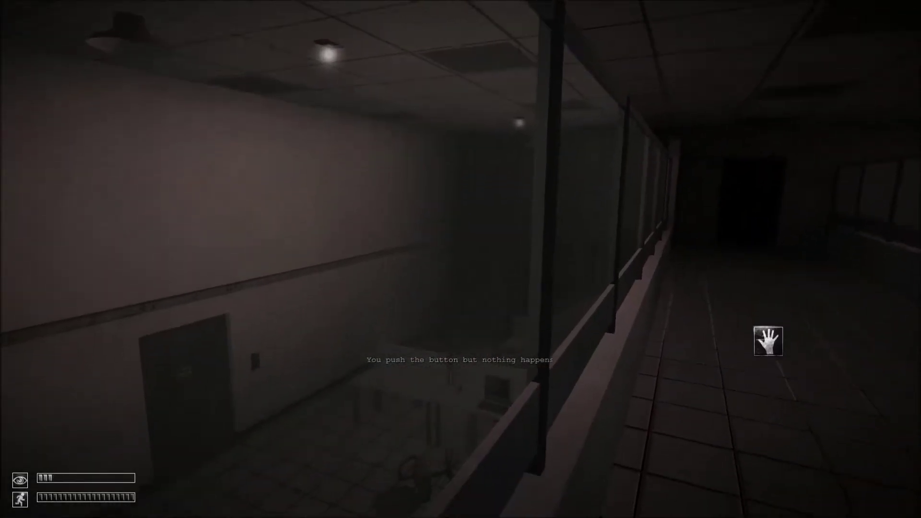
key("w")
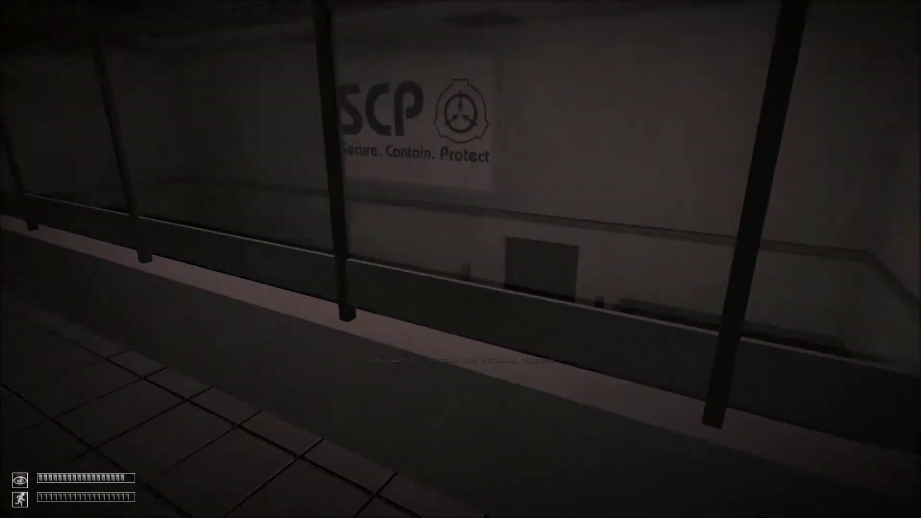
Step: Descend the stairs into the dark office and try a door button that does nothing
key("w")
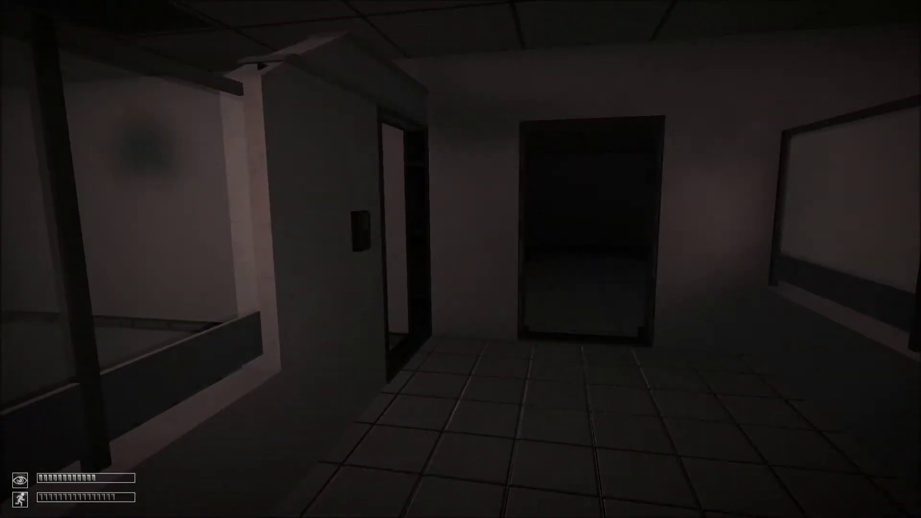
key("w")
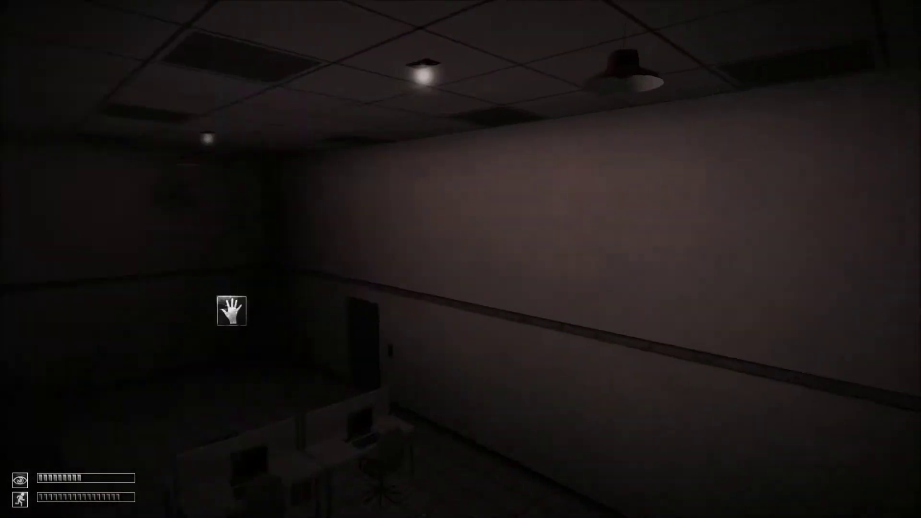
key("w")
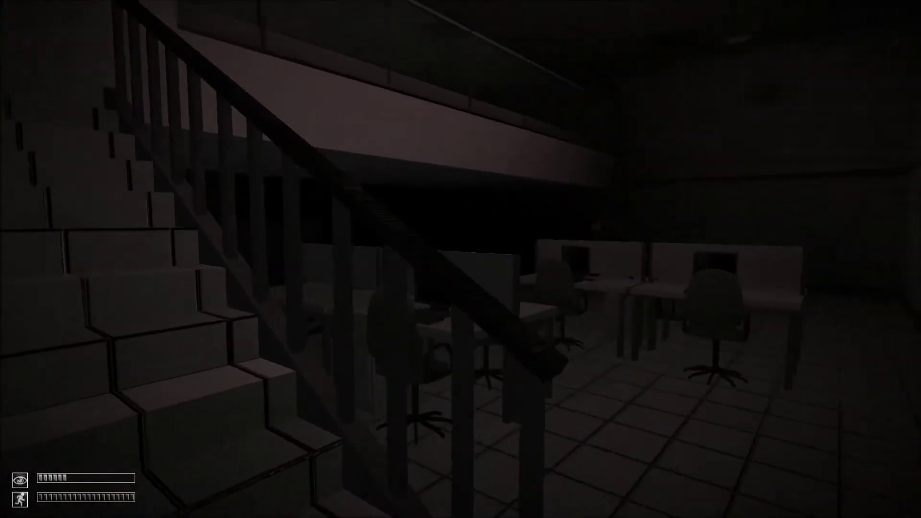
key("w")
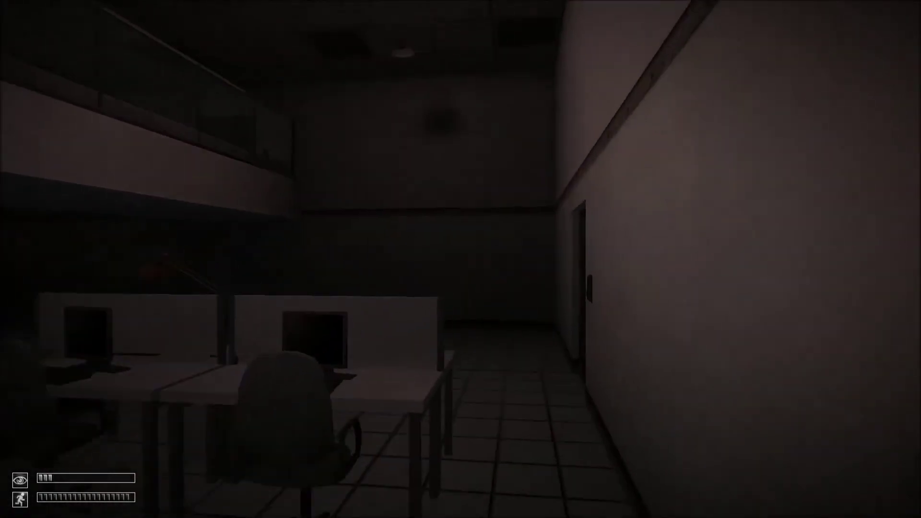
key("w")
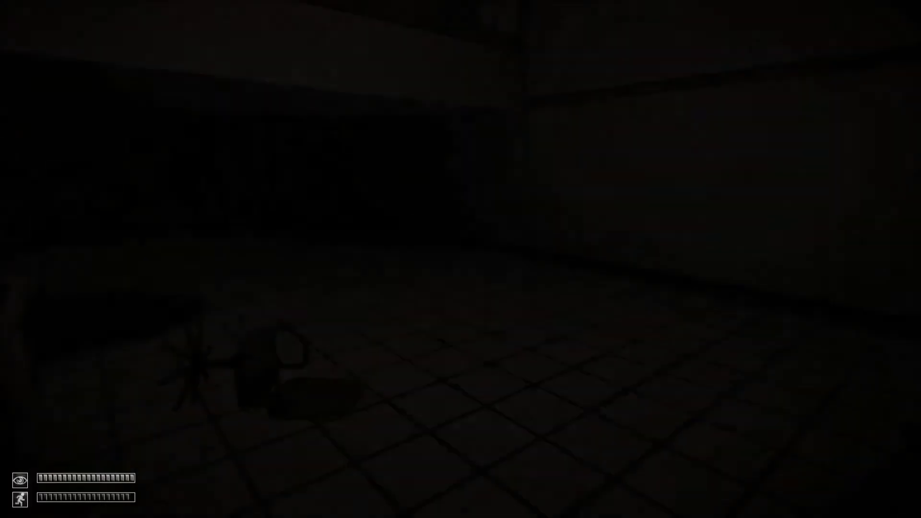
key("w")
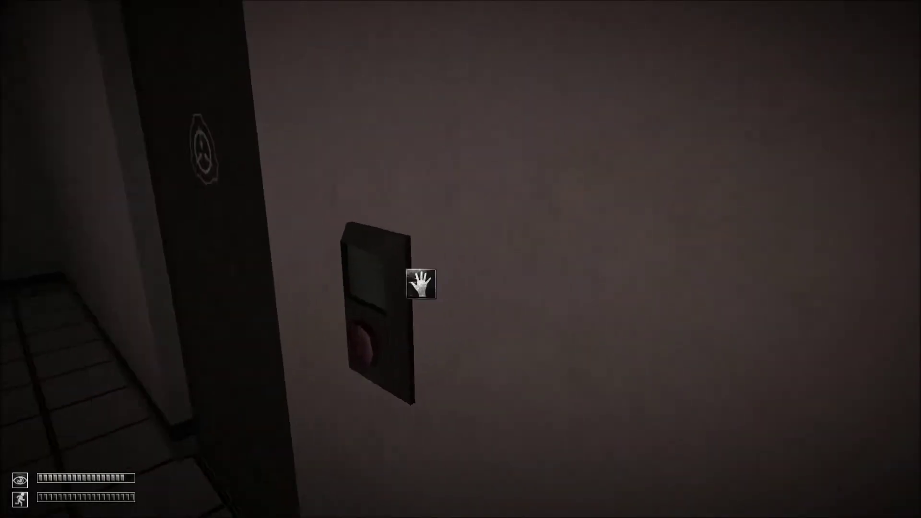
left_click(432, 295)
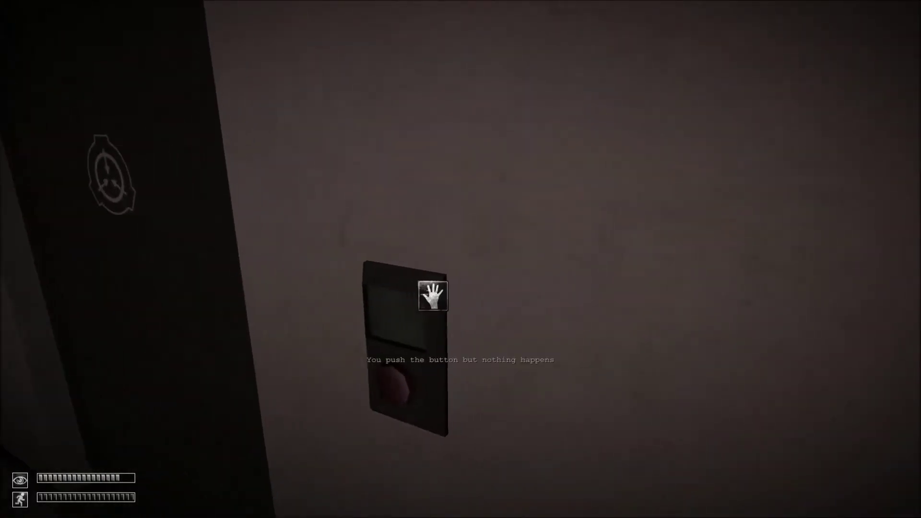
key("w")
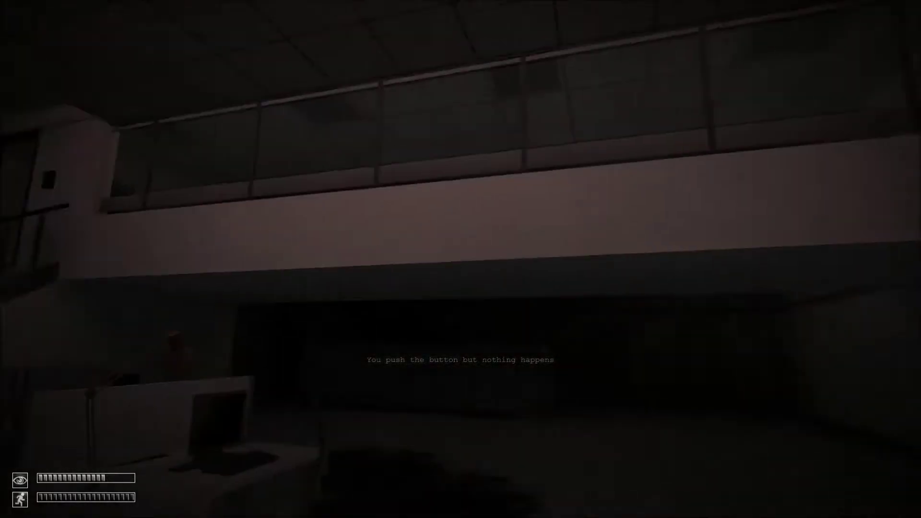
Step: Open the door beside the filing cabinets and enter the dark corridor
key("w")
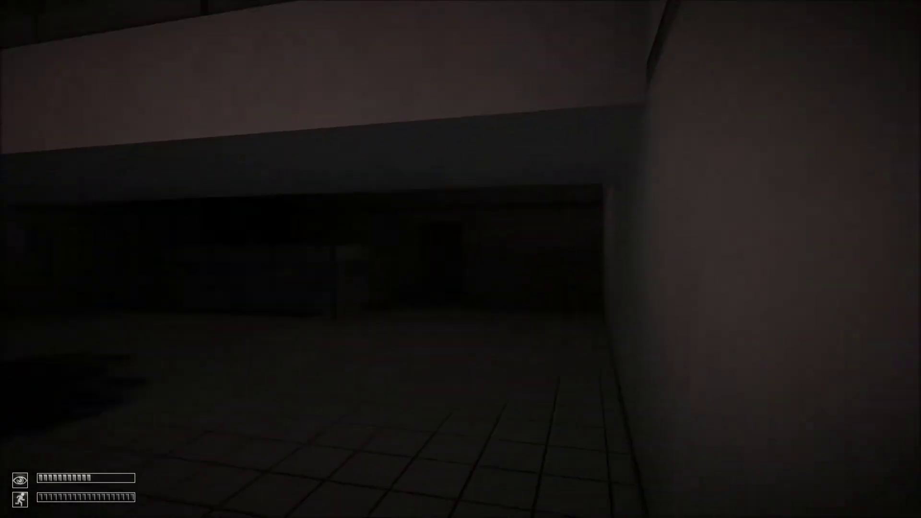
key("w")
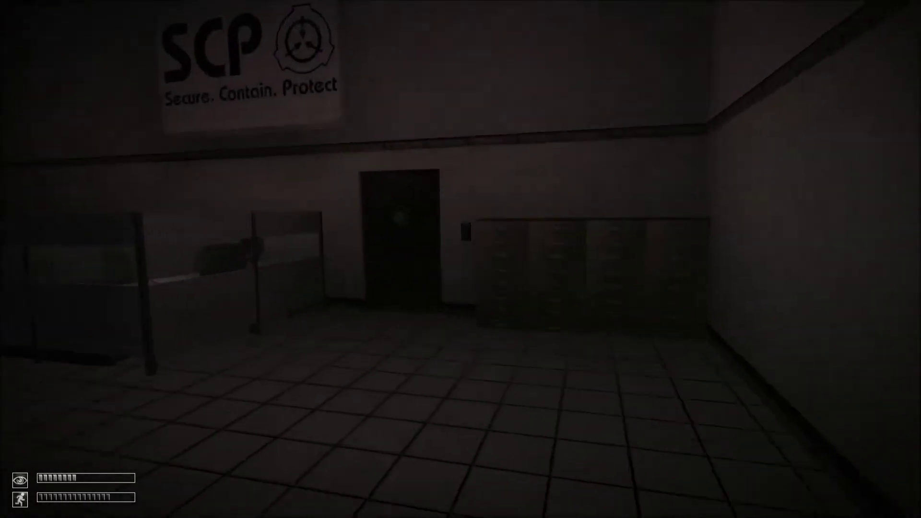
key("w")
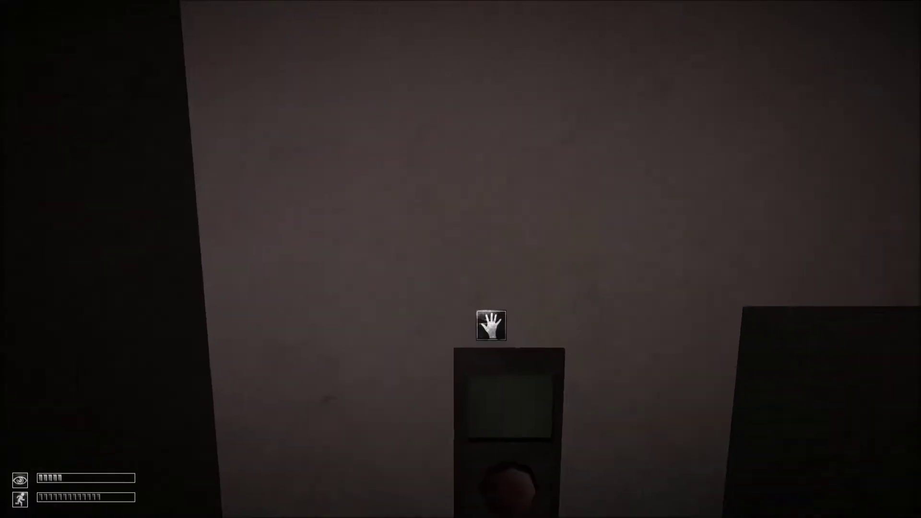
left_click(492, 323)
key("w")
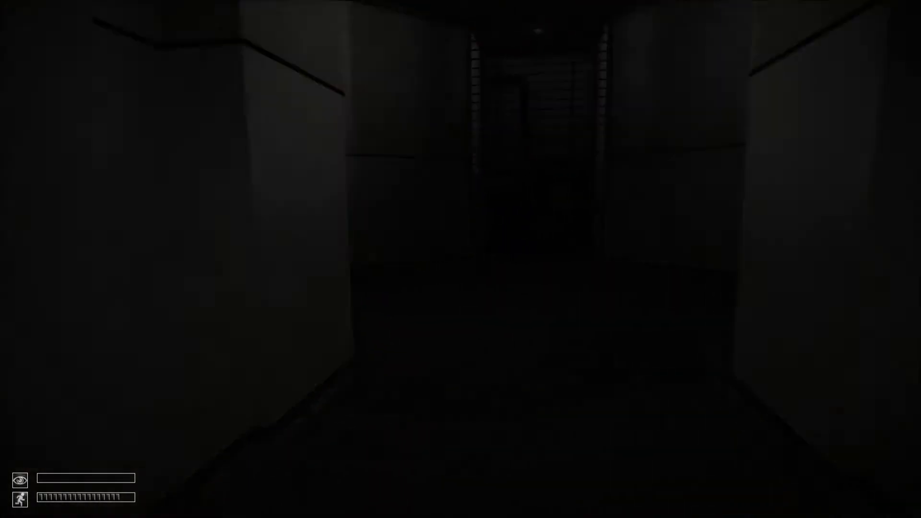
Step: Walk past the body in the lit hallway and open the red-button door
key("w")
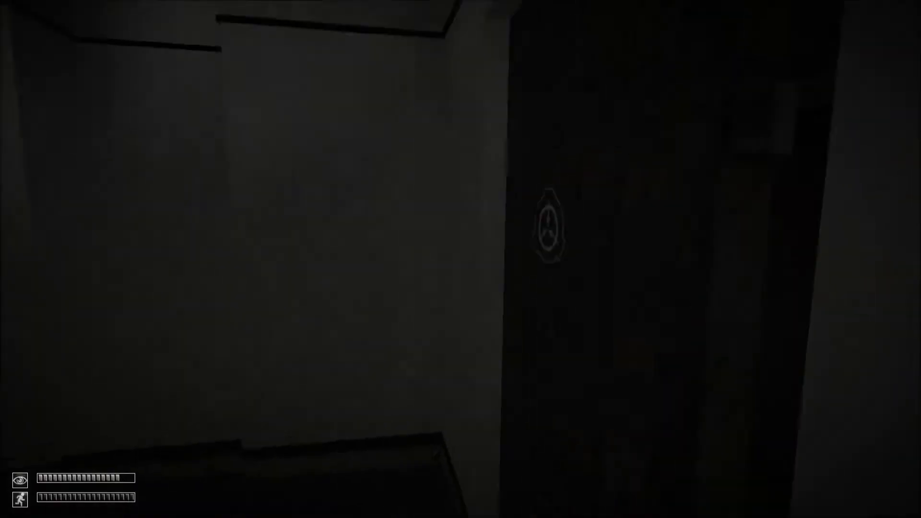
key("w")
key("w")
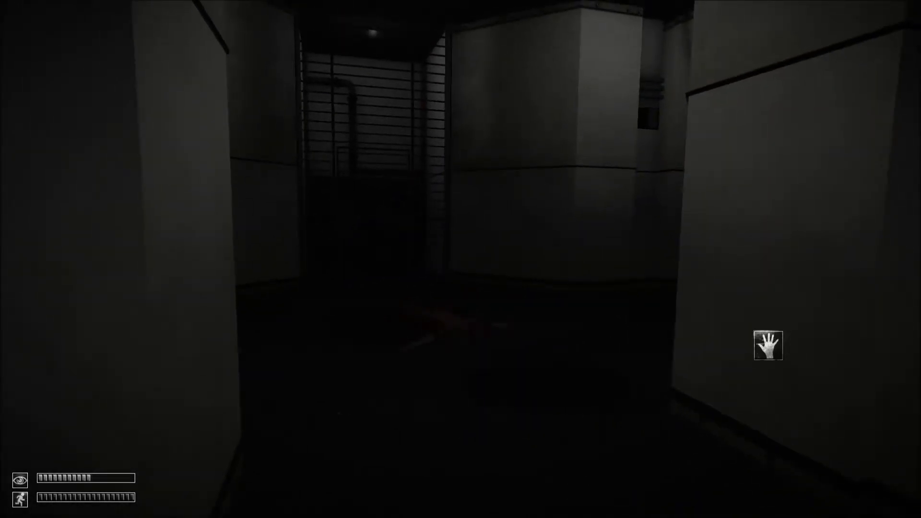
key("w")
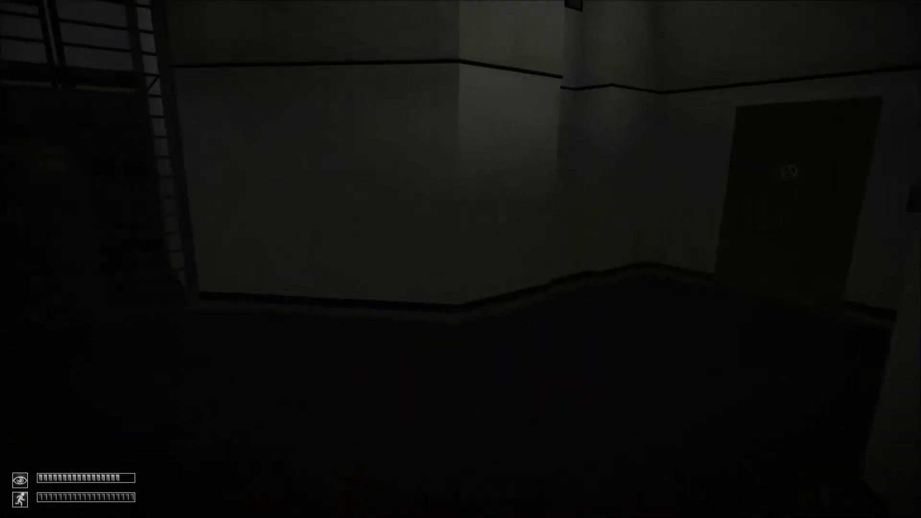
key("w")
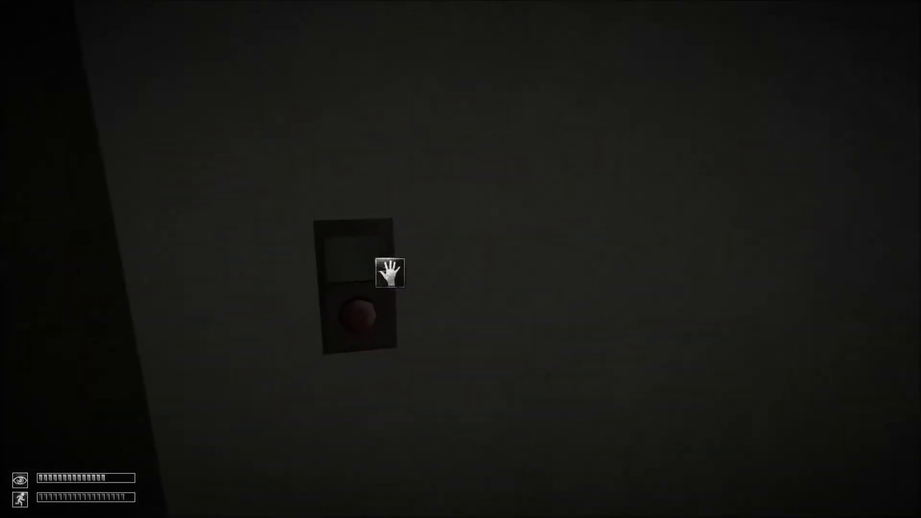
left_click(391, 267)
Step: Cross the lit room, press the wall button by its door, and head for the far doorway
key("w")
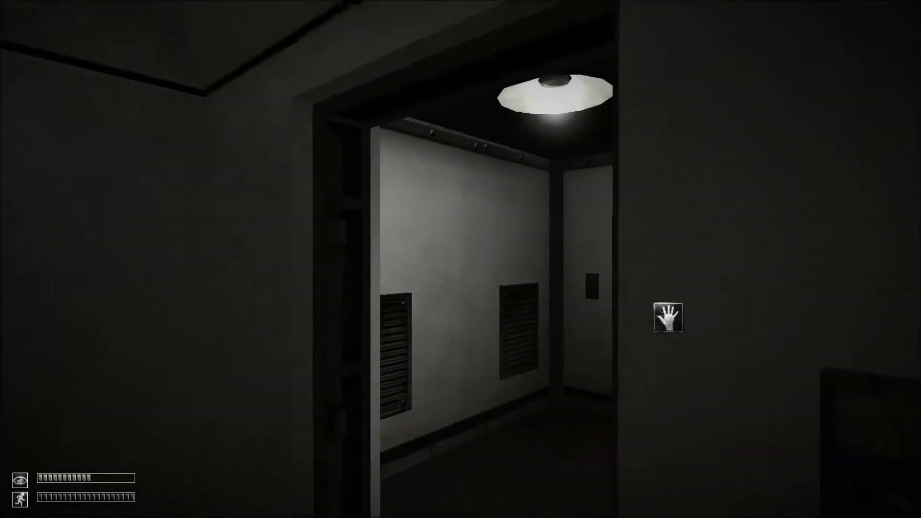
key("w")
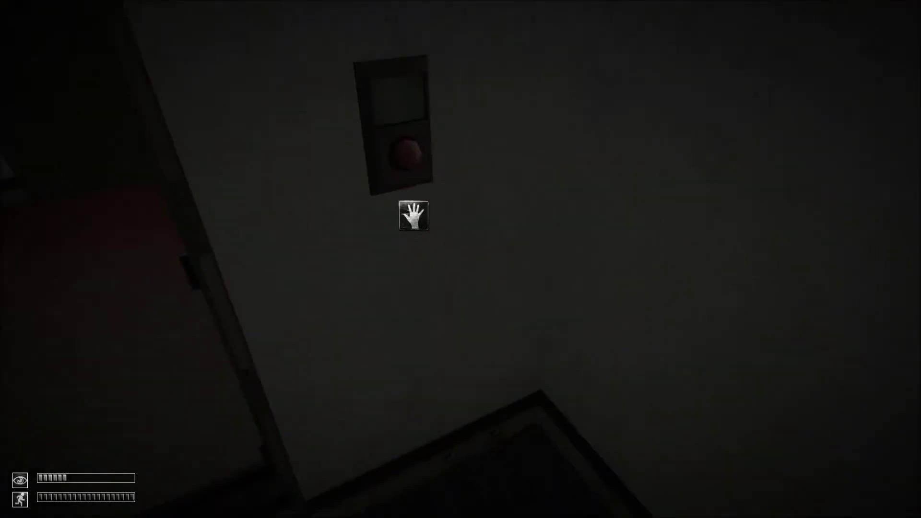
left_click(474, 353)
key("w")
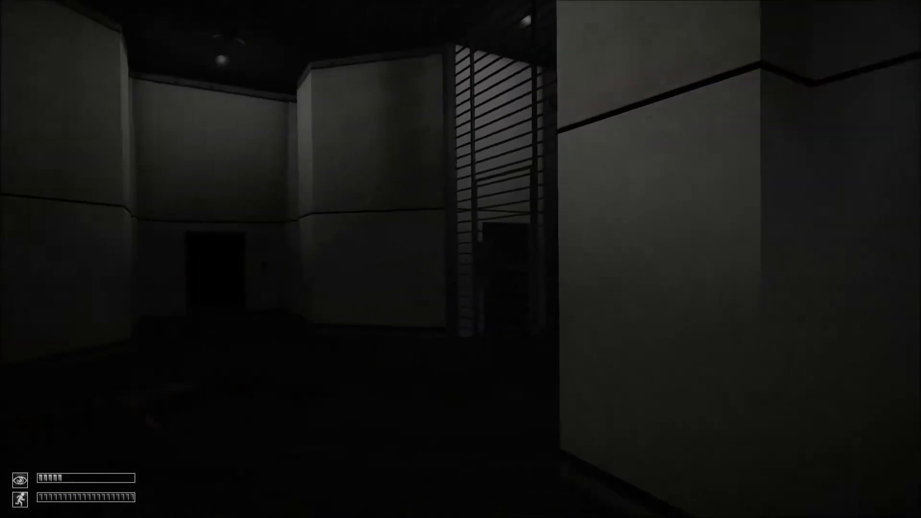
key("w")
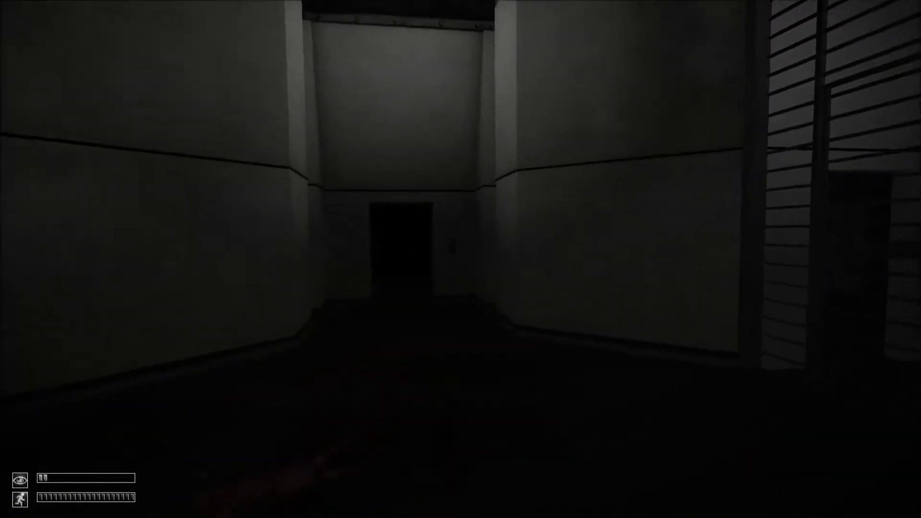
key("w")
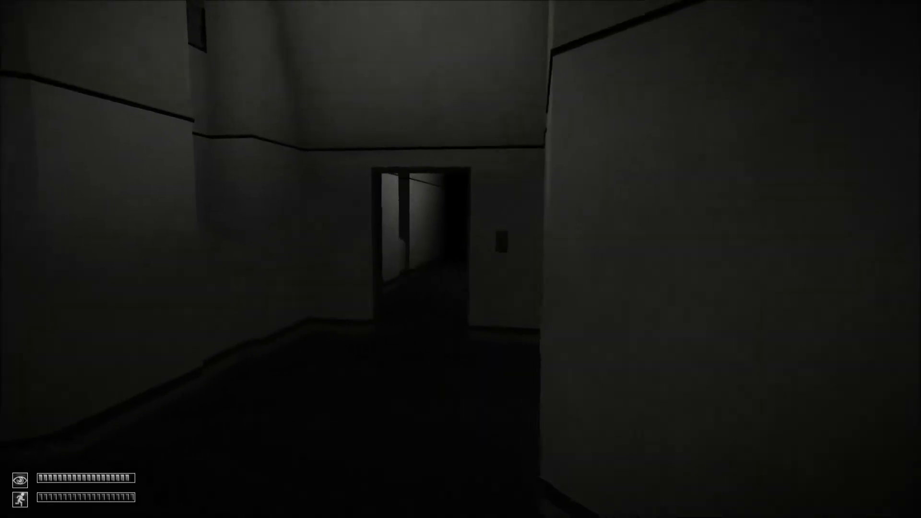
key("w")
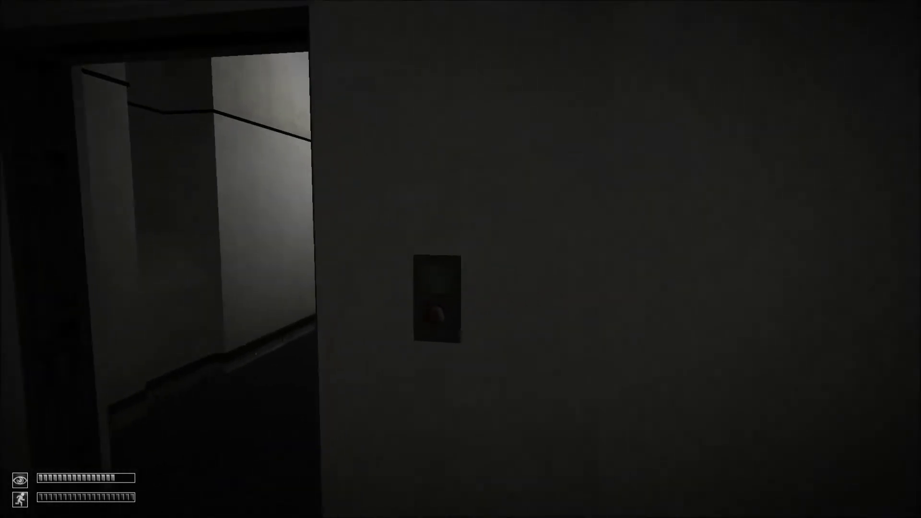
Step: Open the SCP-logo door and walk along the lit corridor beyond it
left_click(450, 375)
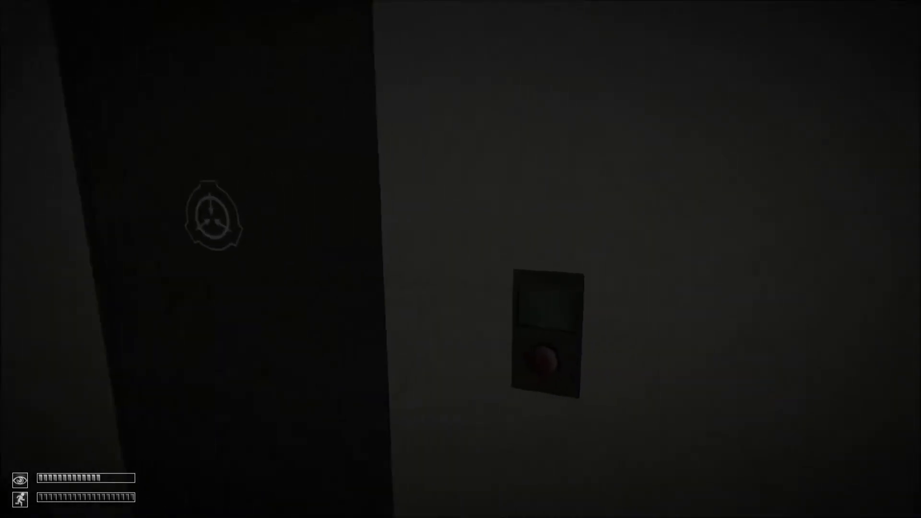
left_click(445, 284)
key("w")
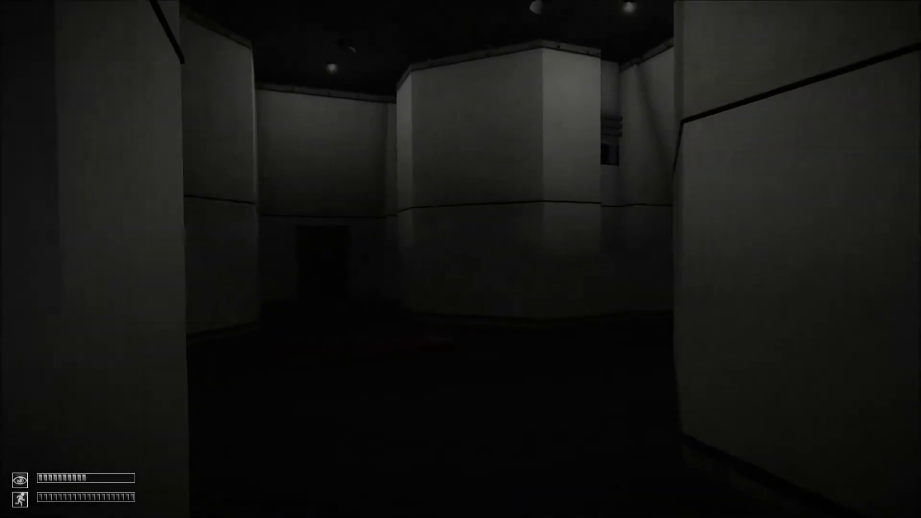
key("w")
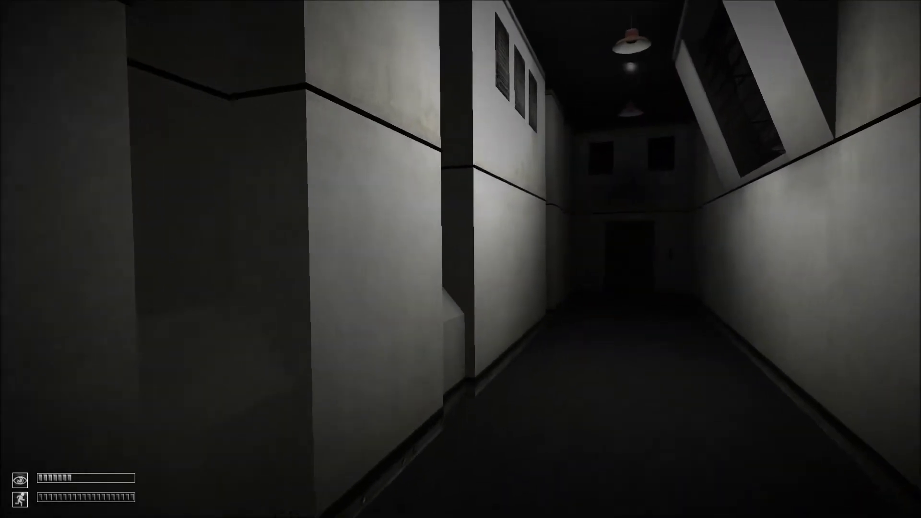
key("w")
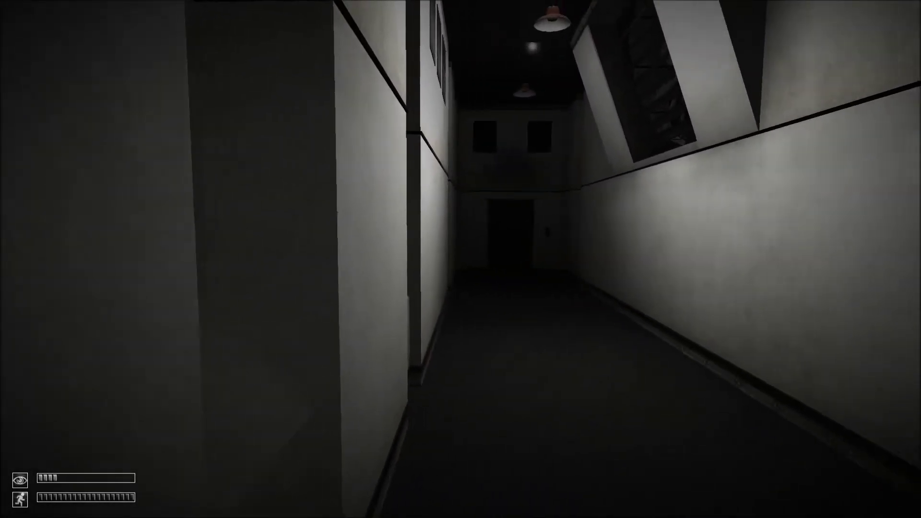
key("w")
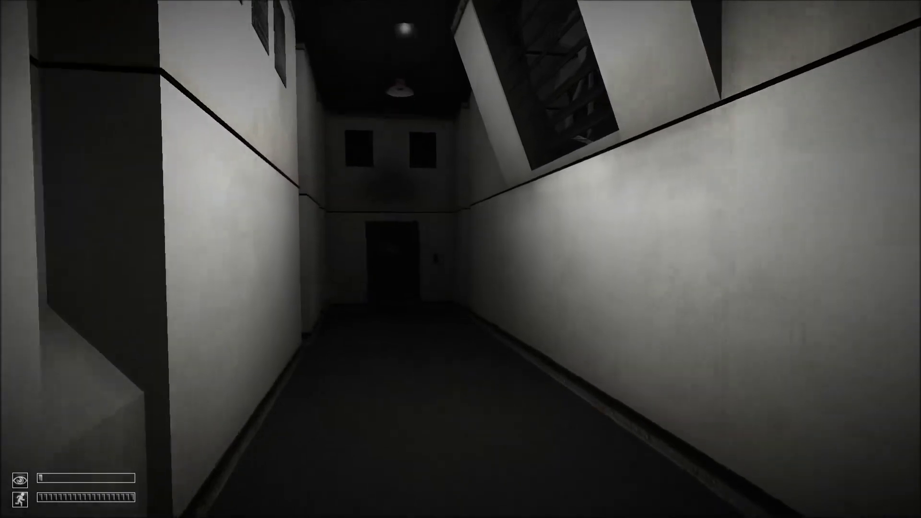
Step: Open the door at the end of the lit corridor and pass through
key("w")
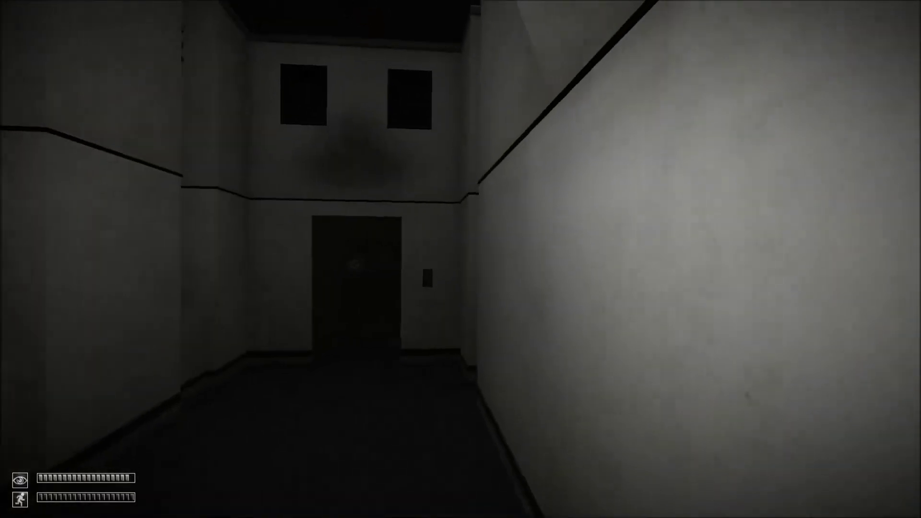
key("w")
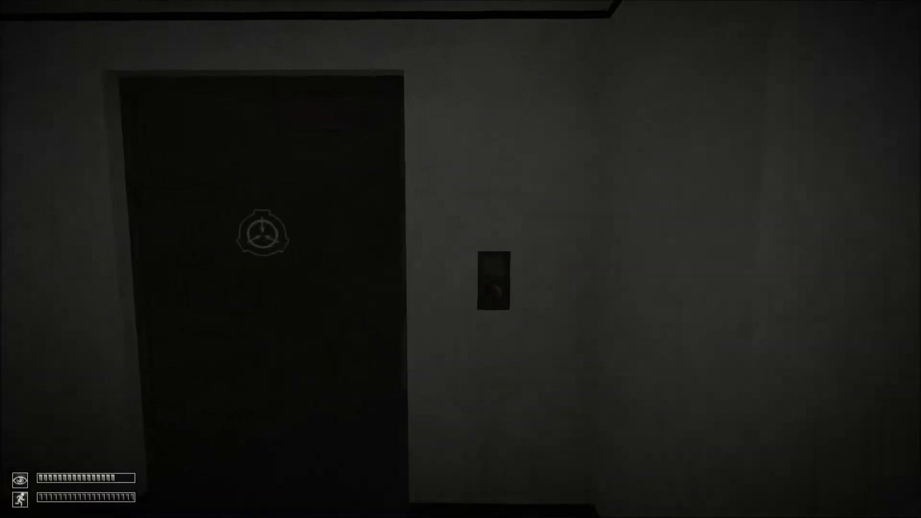
key("w")
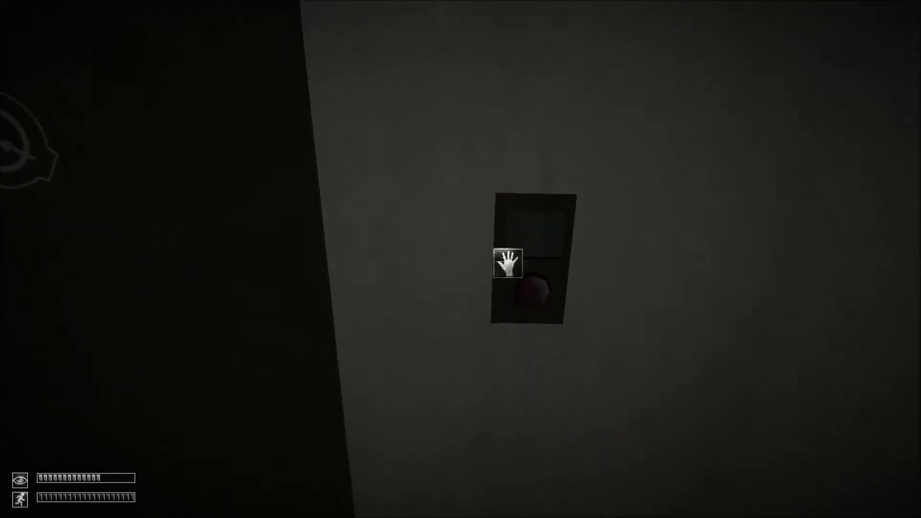
left_click(503, 317)
key("w")
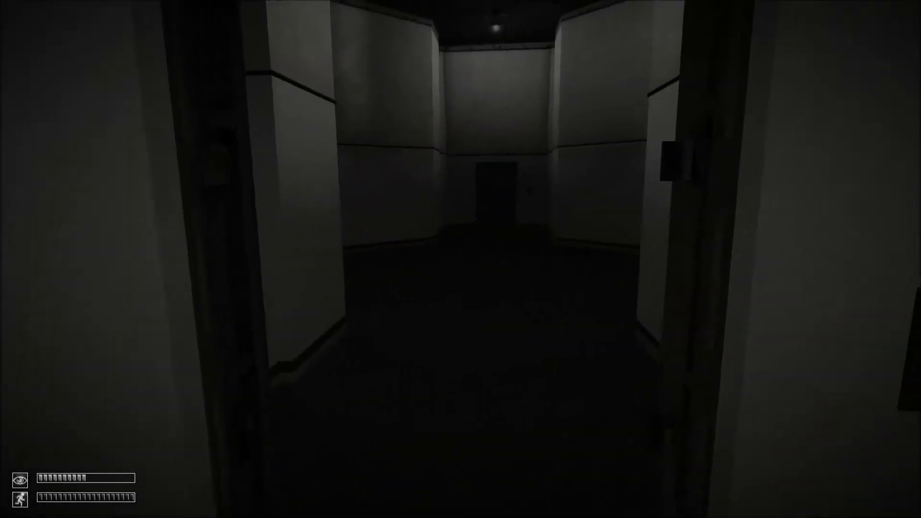
Step: Walk into the tall room and reach its far doorway
key("w")
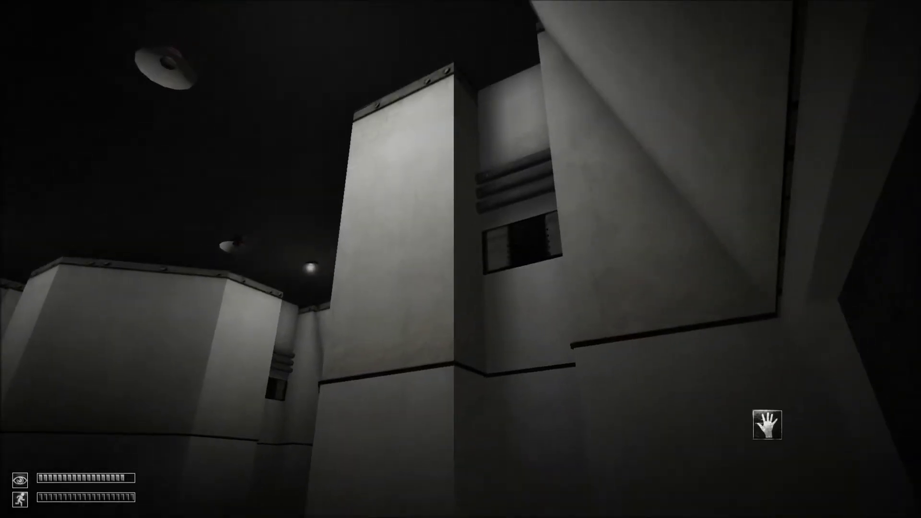
key("w")
key("w")
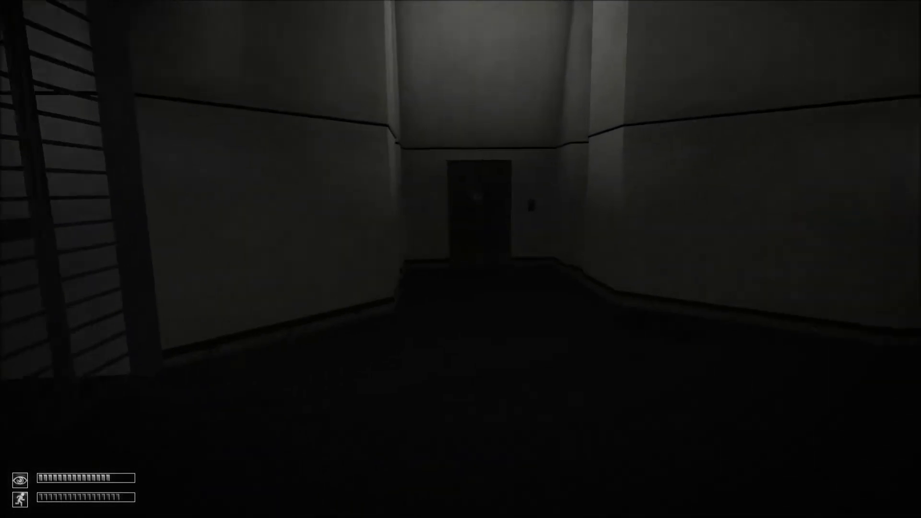
key("w")
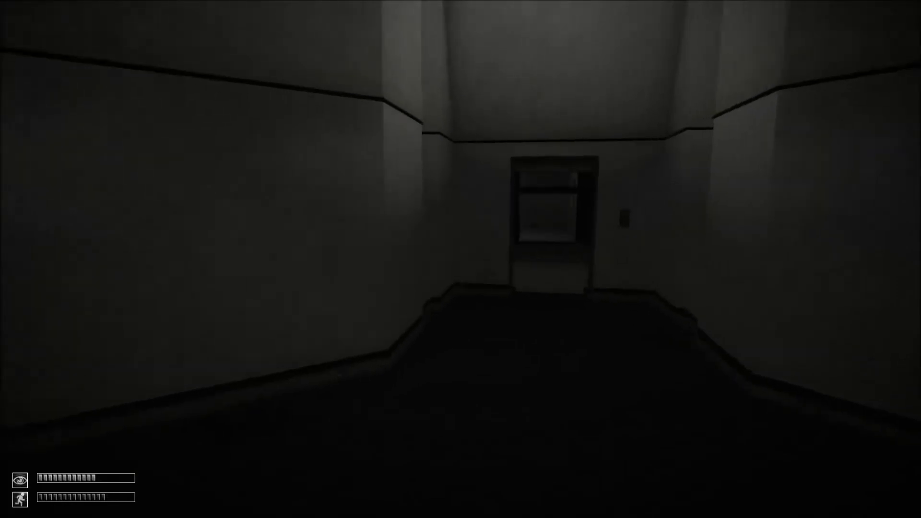
key("w")
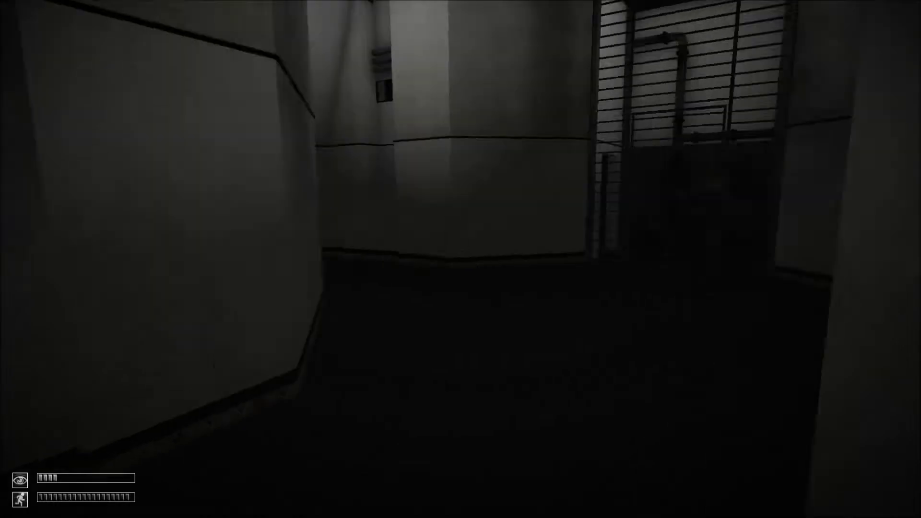
Step: Look around the barred gate and the SCP-logo door, then face the corridor of doors
left_click_drag(460, 259, 144, 260)
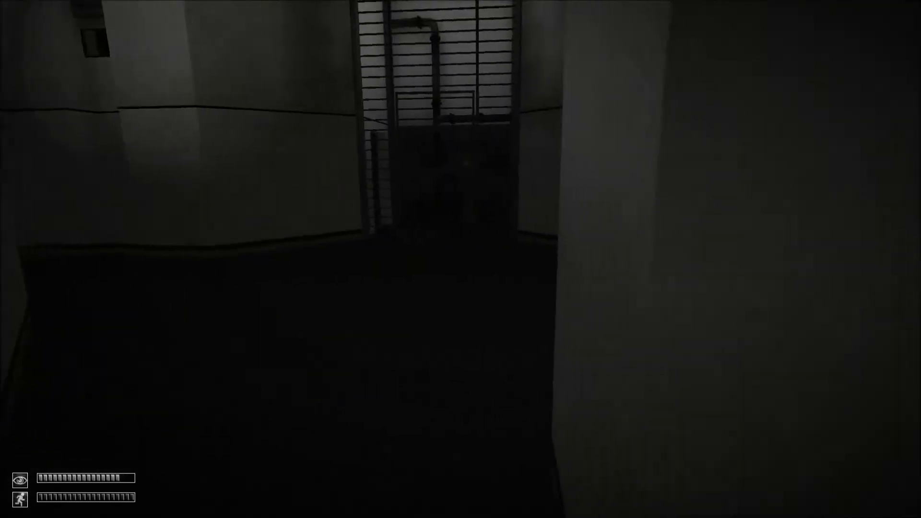
key("w")
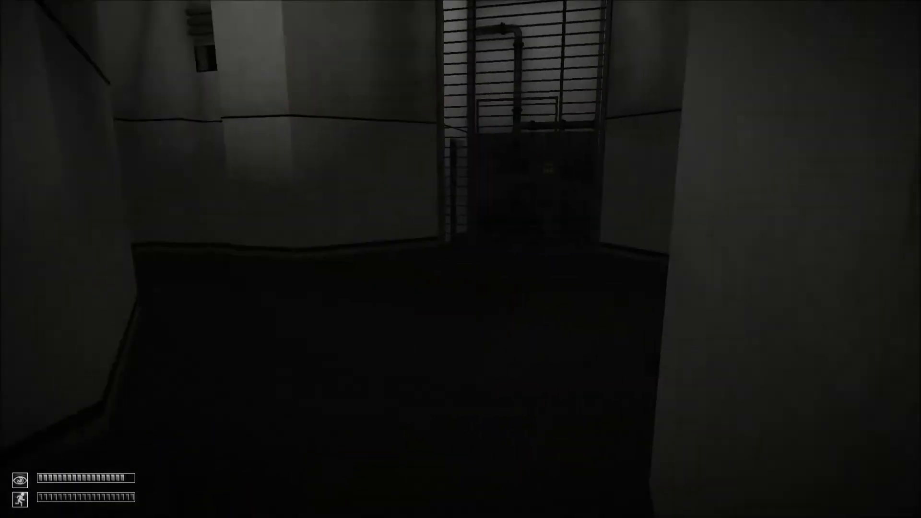
key("w")
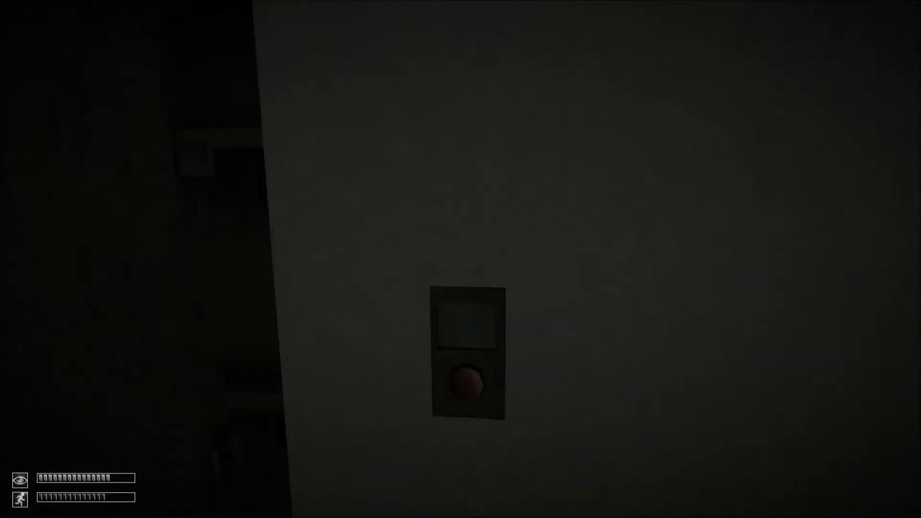
key("w")
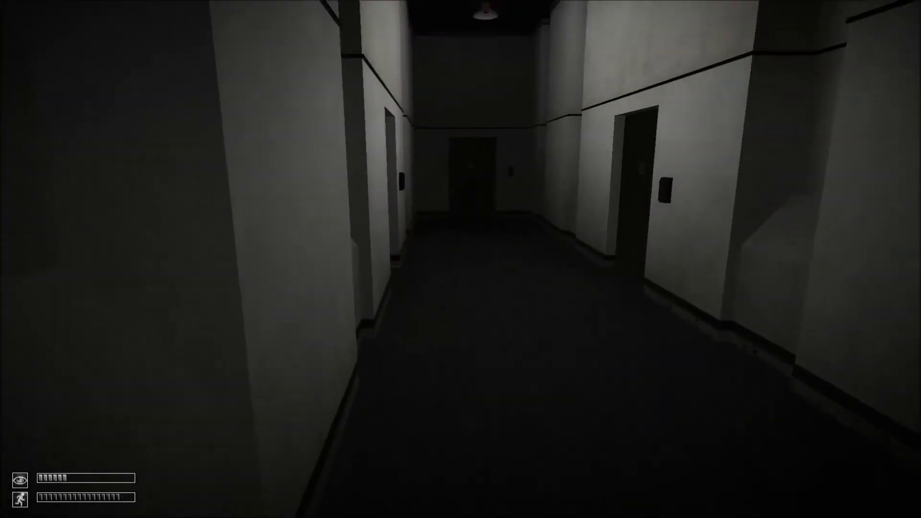
key("w")
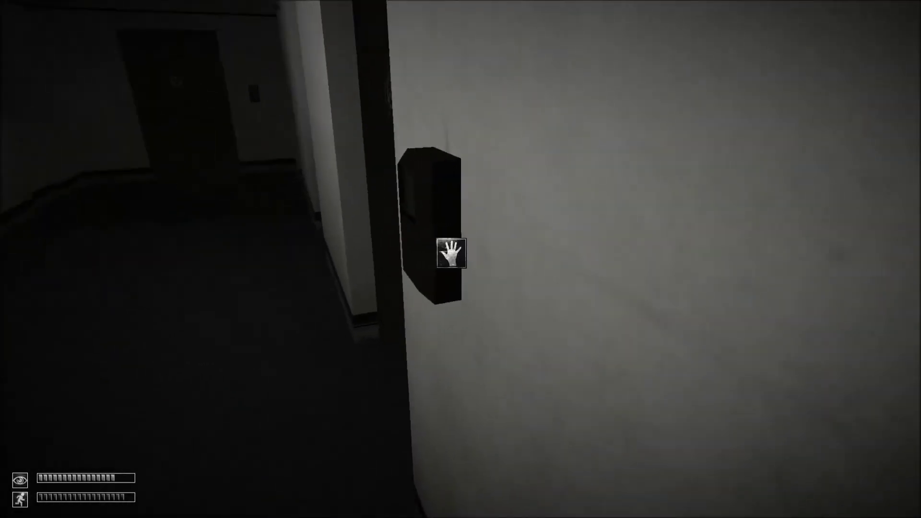
Step: Try the keycard-locked door, then open the door at the corridor's end and go through
left_click(447, 251)
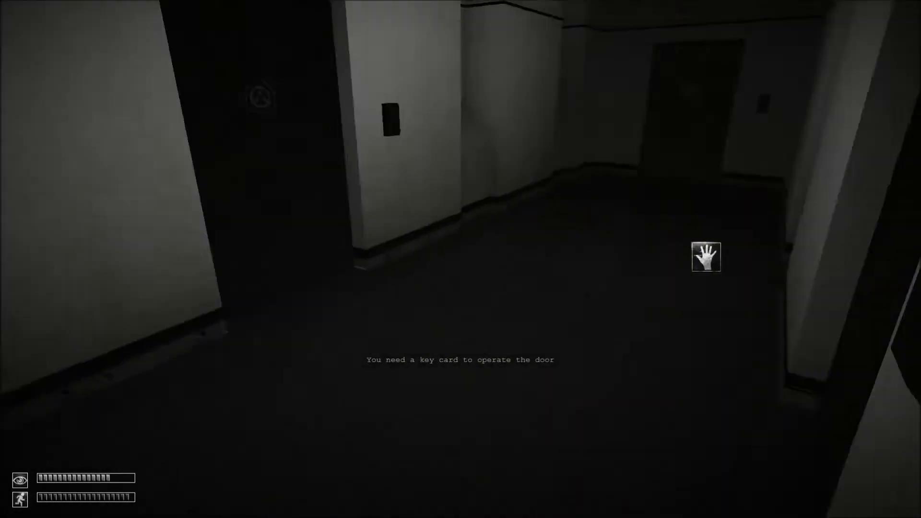
key("w")
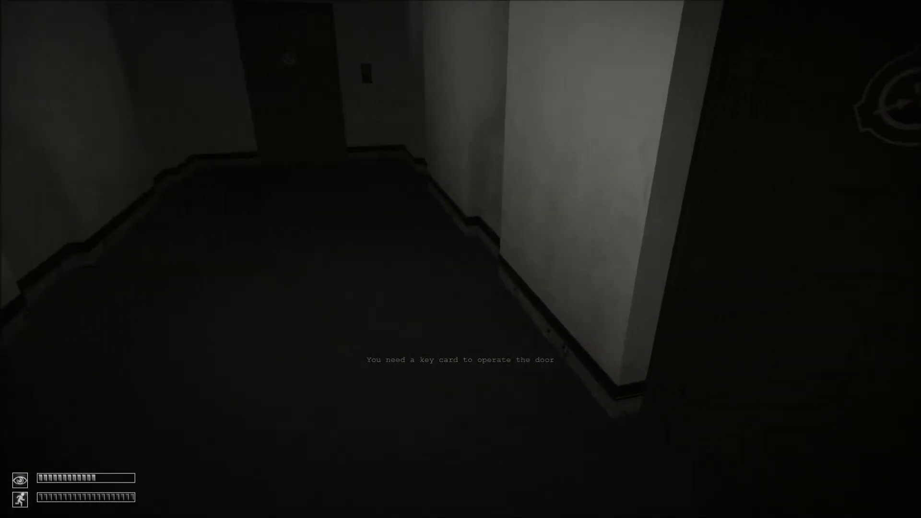
key("w")
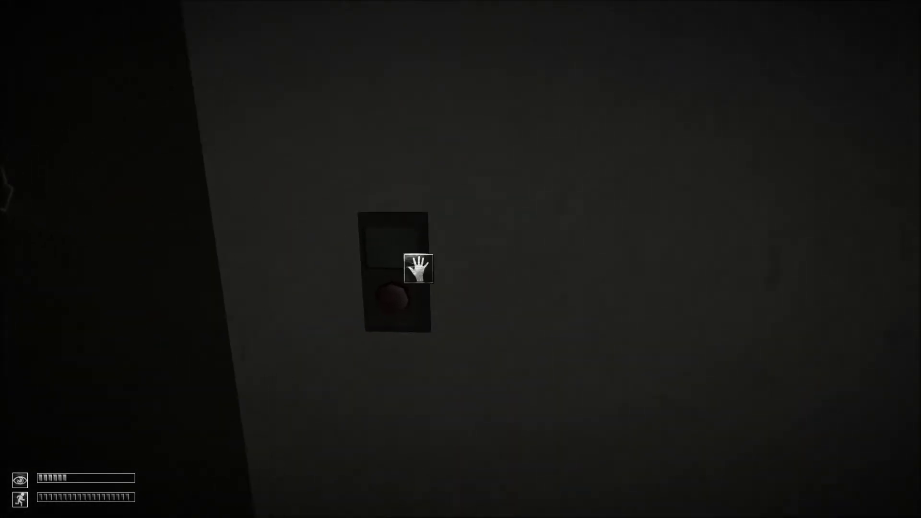
left_click(514, 274)
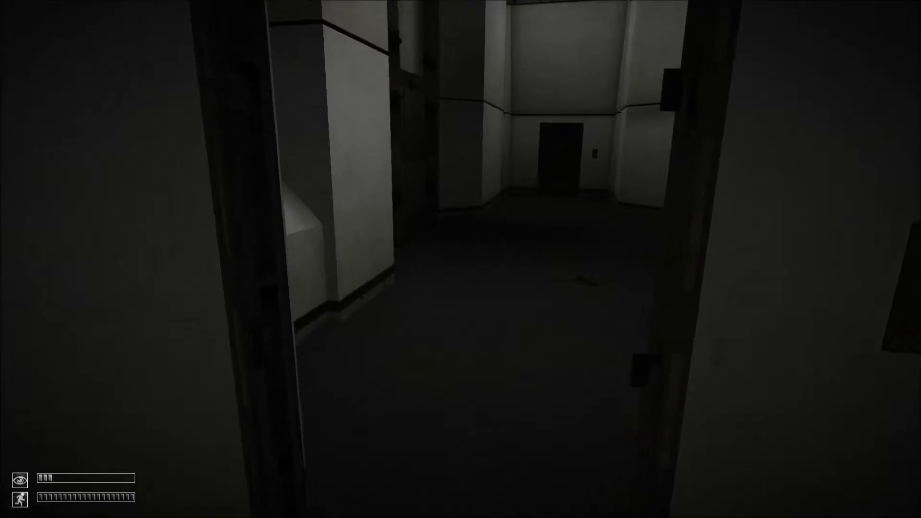
key("w")
Step: Cross the pillared junction room and open the door into the long lit hallway
key("w")
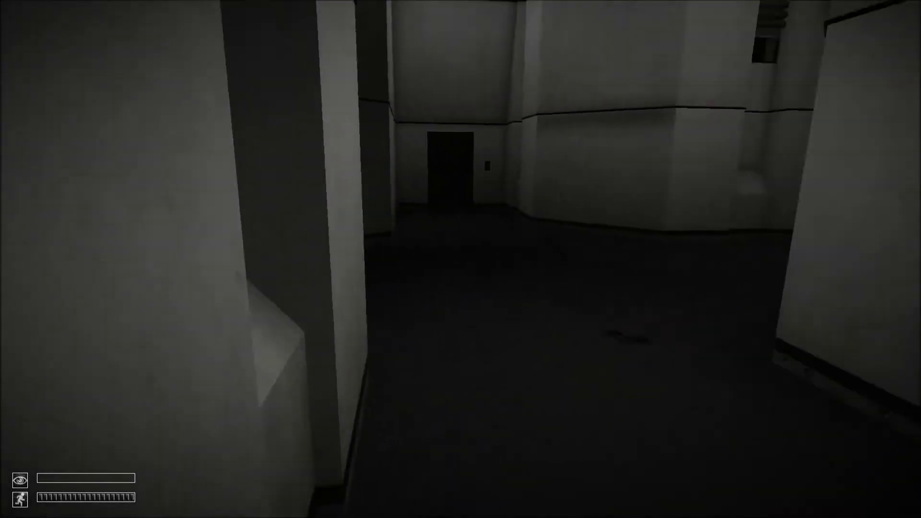
key("w")
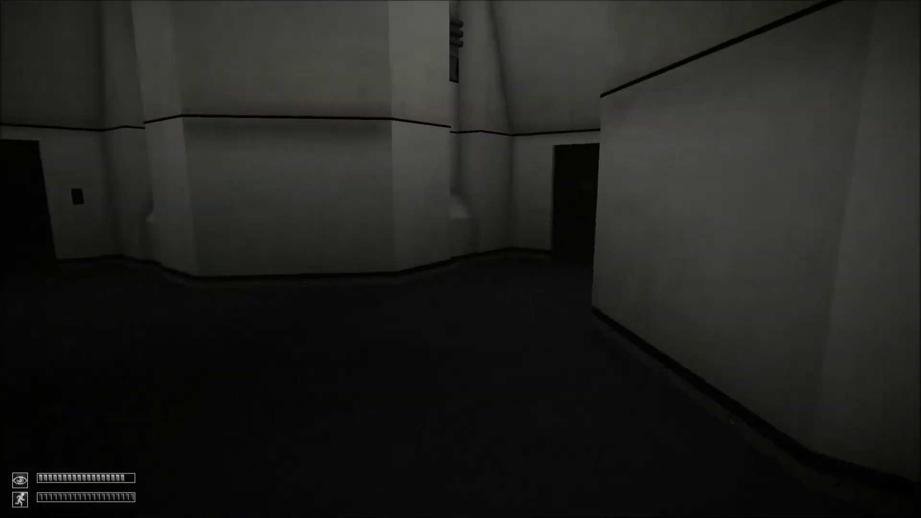
key("w")
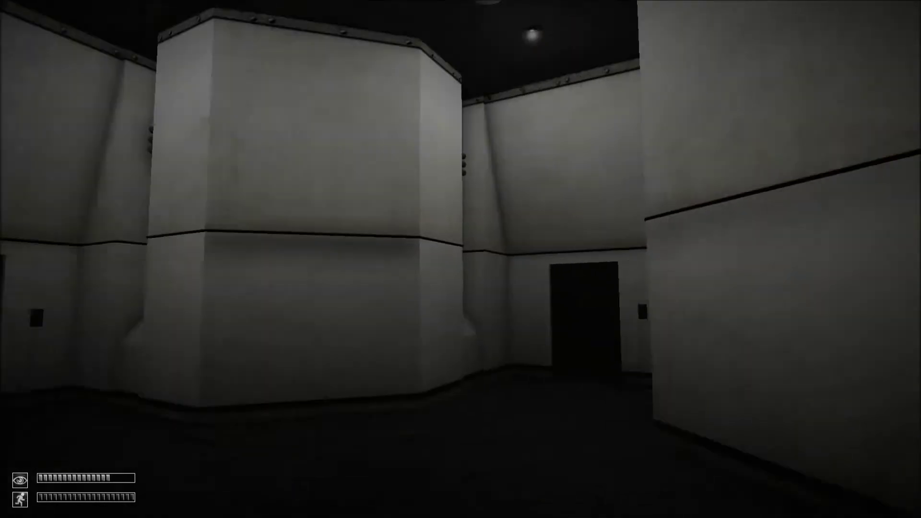
key("w")
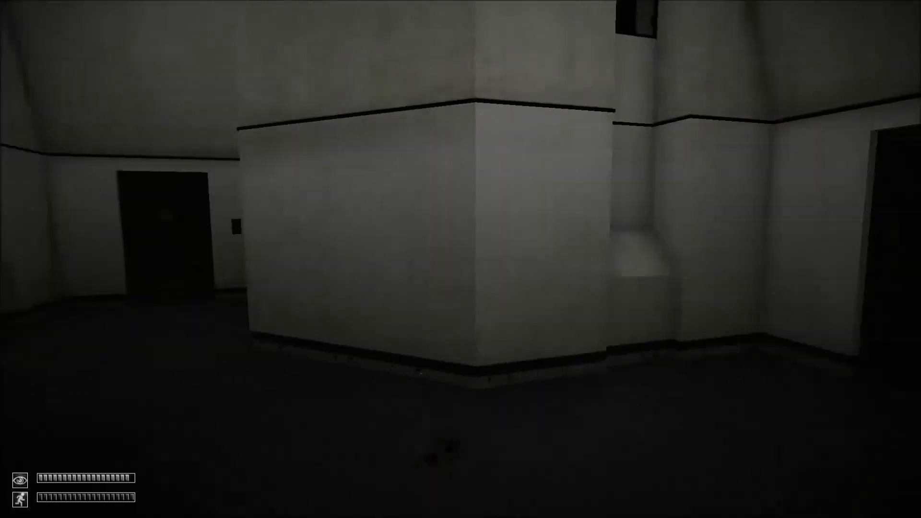
key("w")
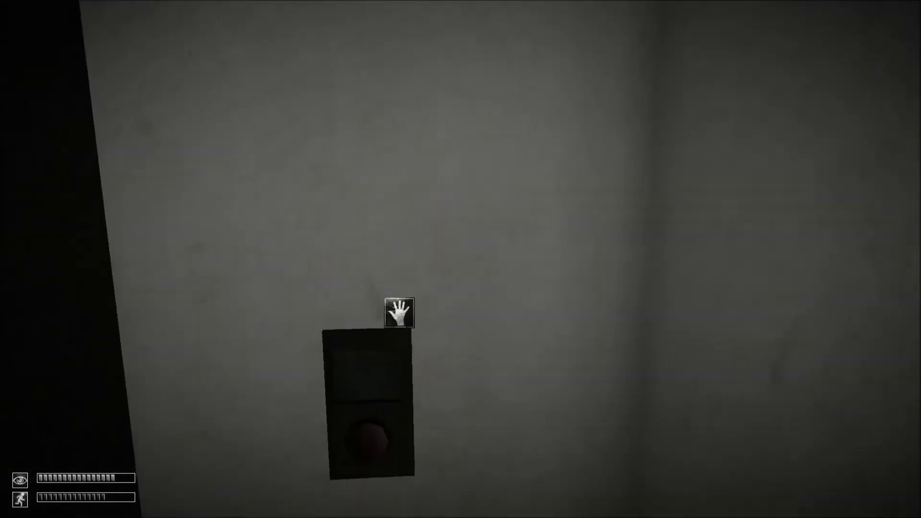
left_click(391, 309)
key("w")
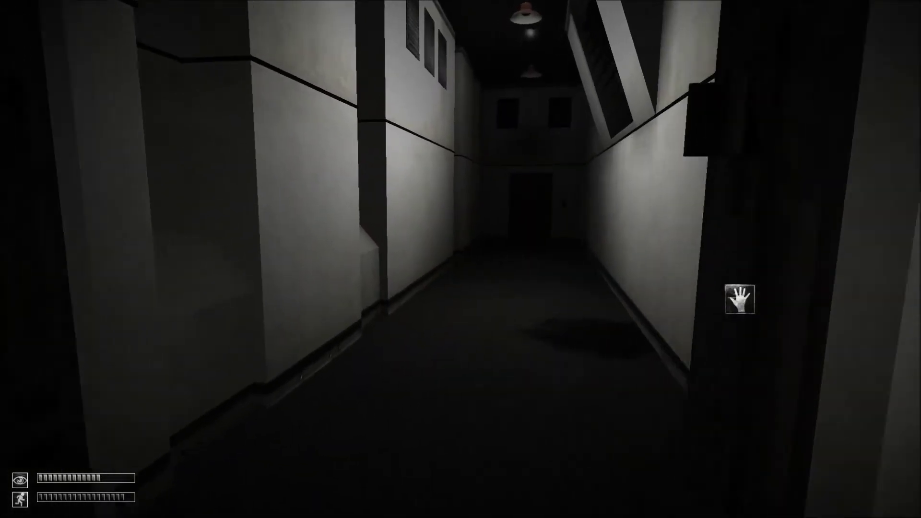
key("w")
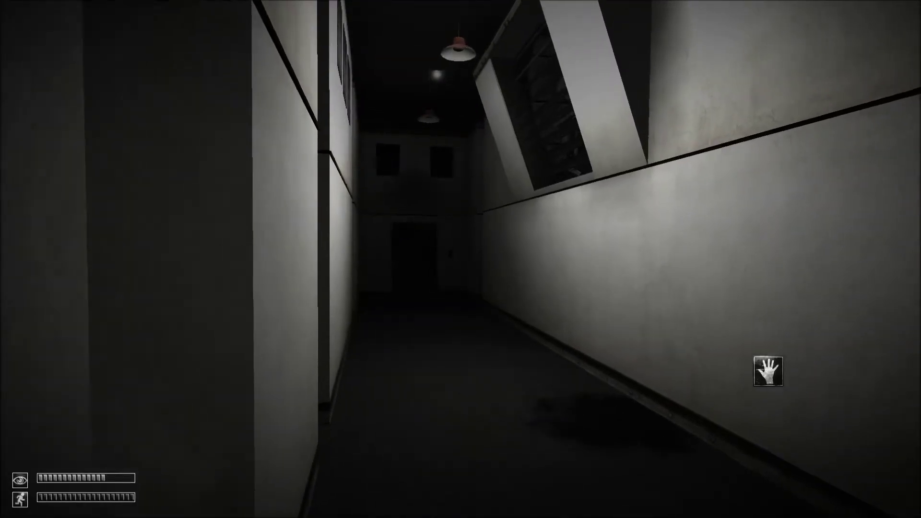
Step: Inspect the emblem-marked doors along the lit corridor, ending at a wall button in the darker corridor
key("w")
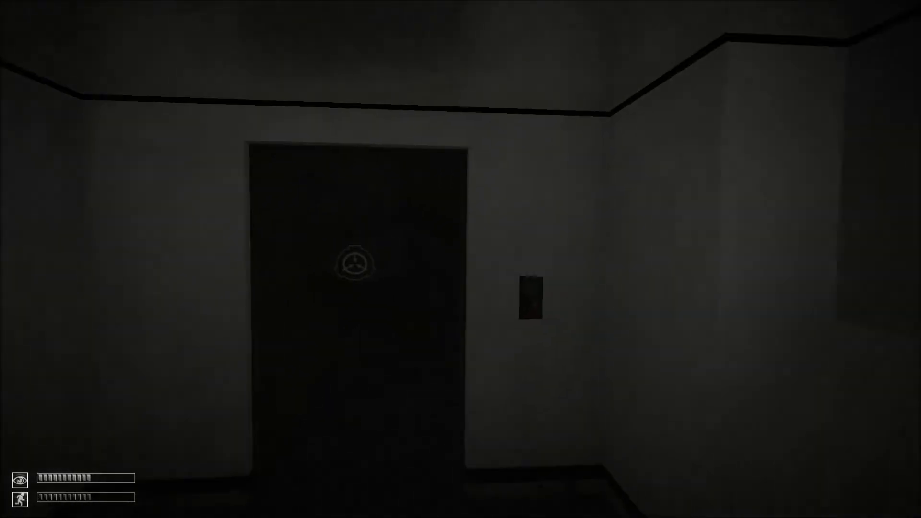
key("w")
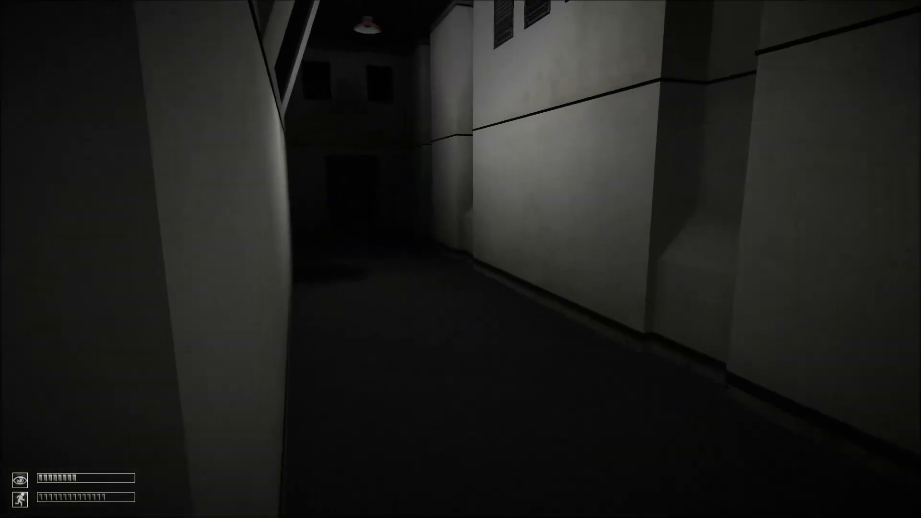
key("w")
key("w")
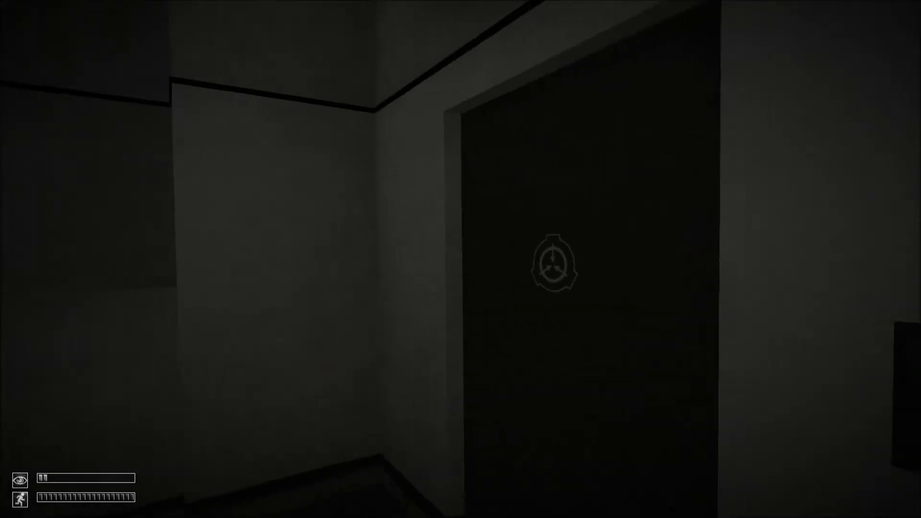
key("w")
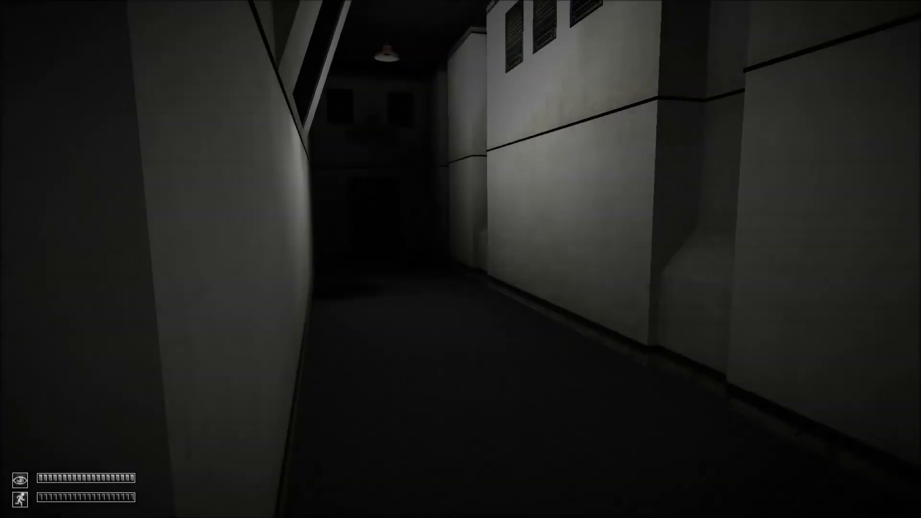
key("w")
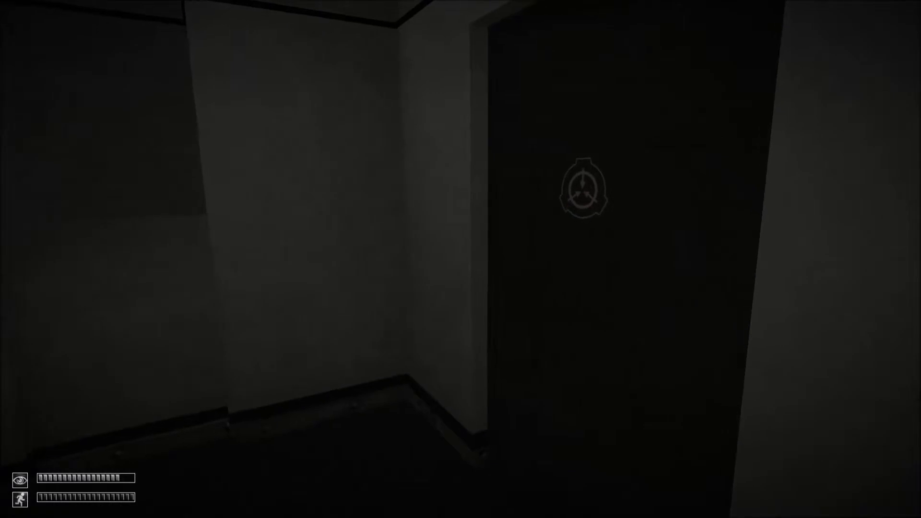
key("w")
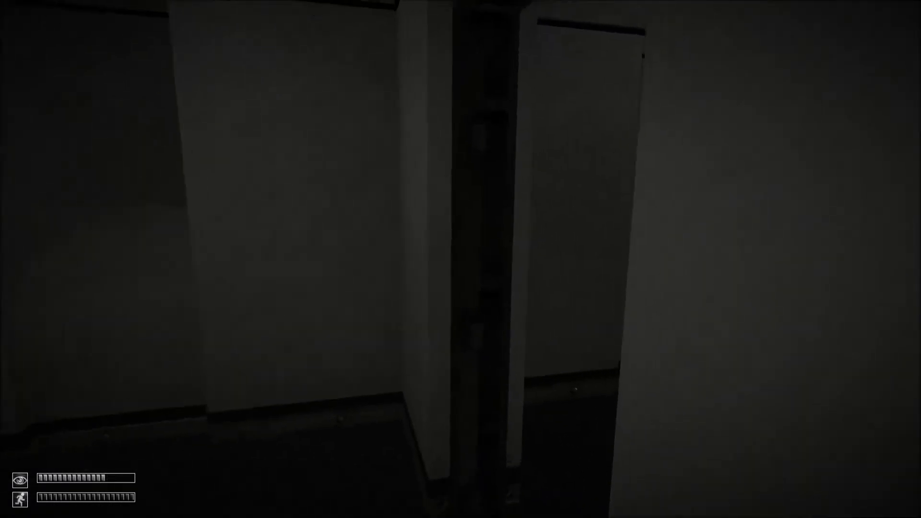
key("w")
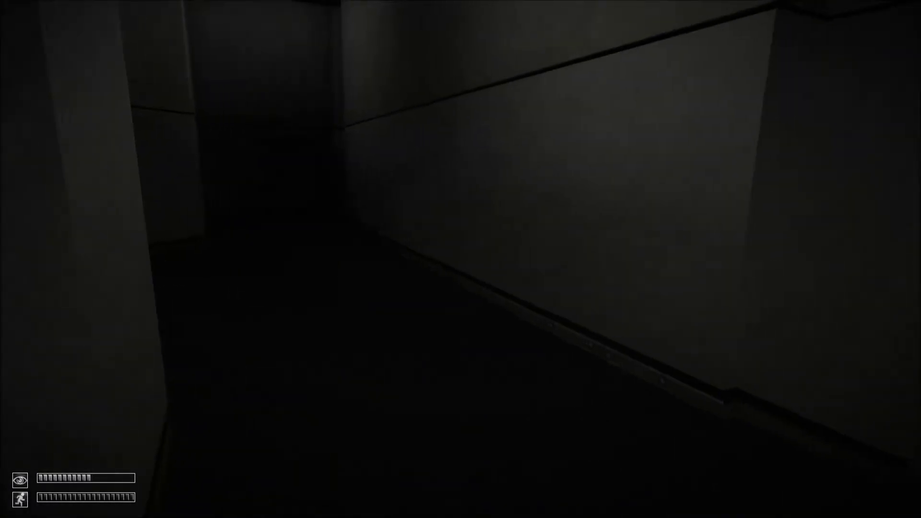
key("w")
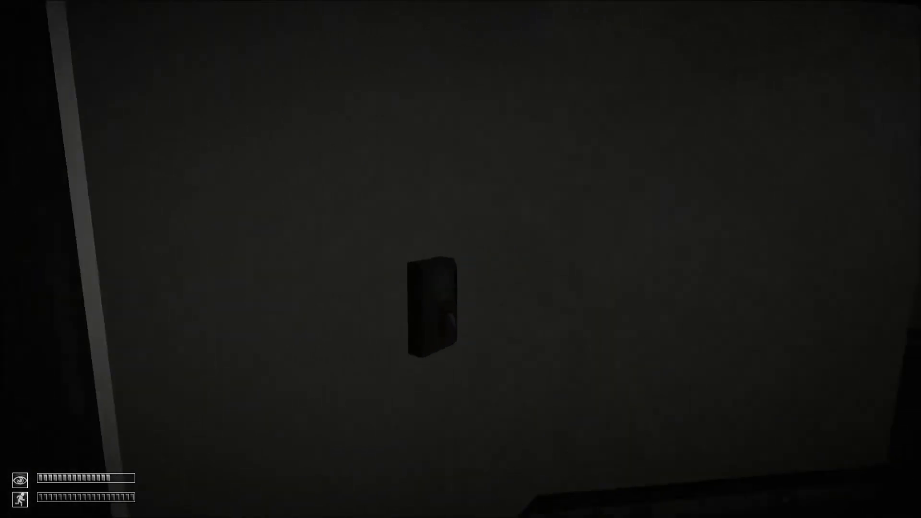
Step: Look into the bloodied room, try its unresponsive wall button, and turn toward the gated corridor
key("w")
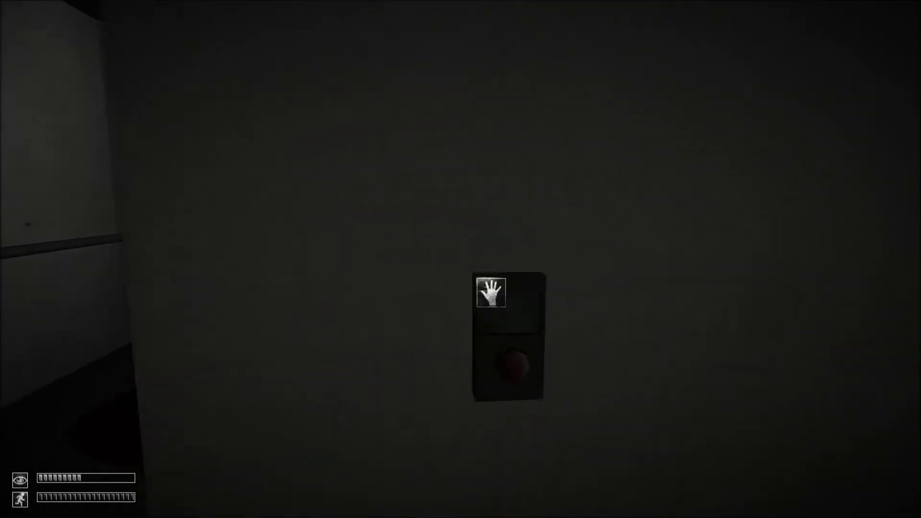
left_click(461, 260)
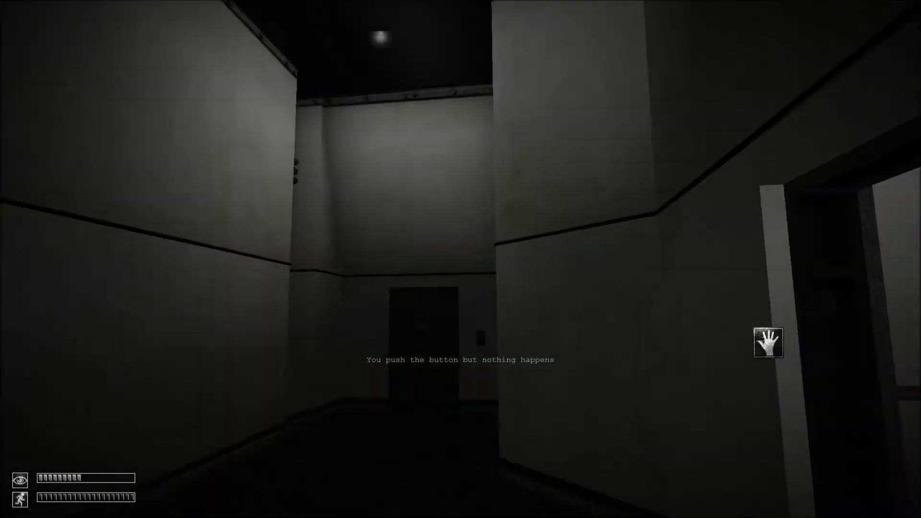
key("w")
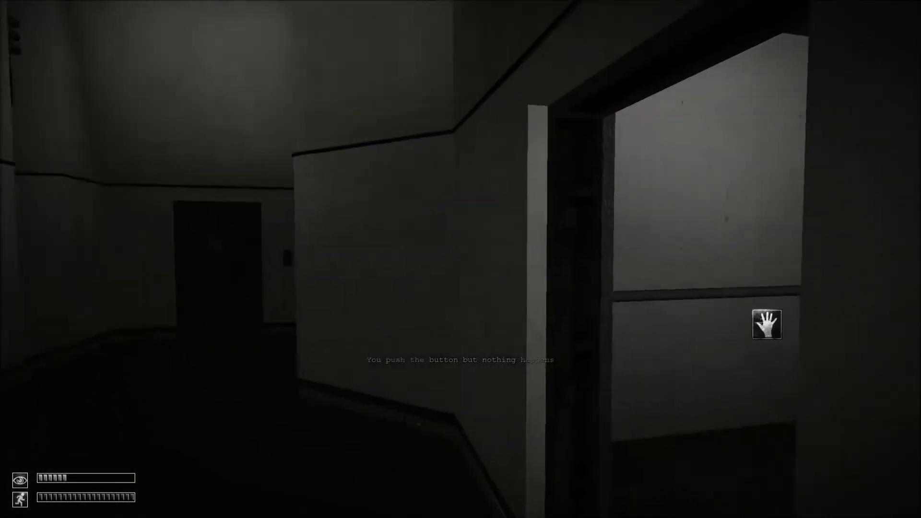
key("w")
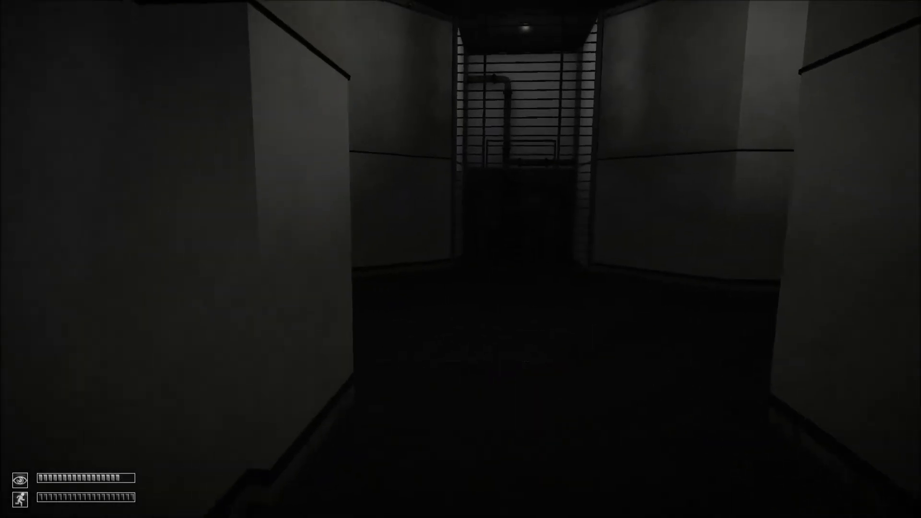
key("w")
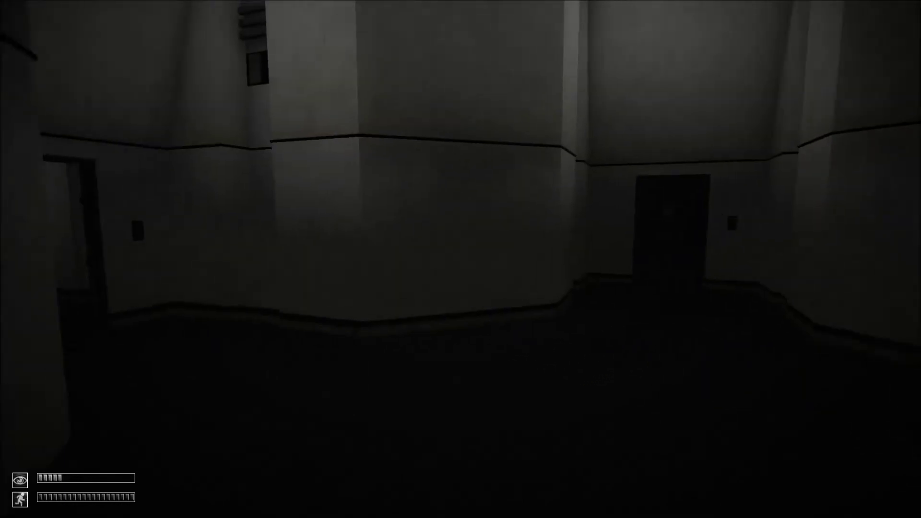
Step: Approach the SCP-012 door, find it needs a key card, and walk back down the hallway
key("w")
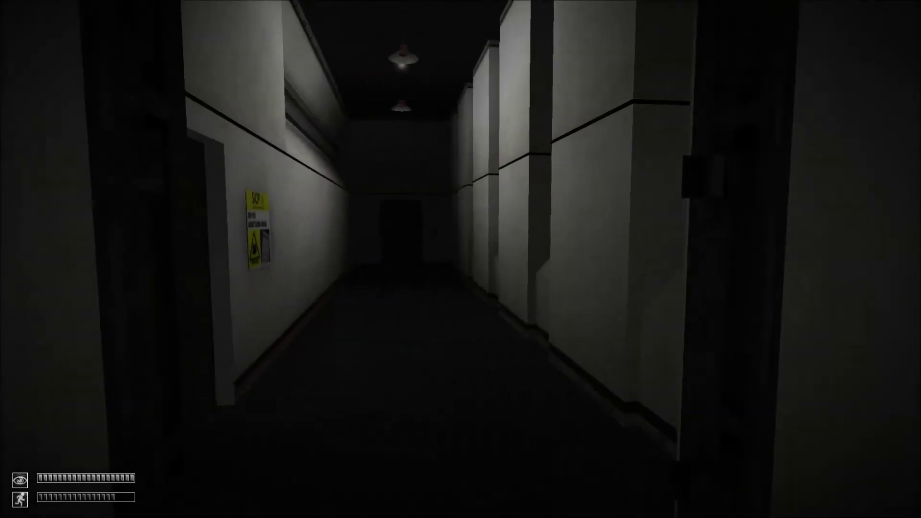
key("w")
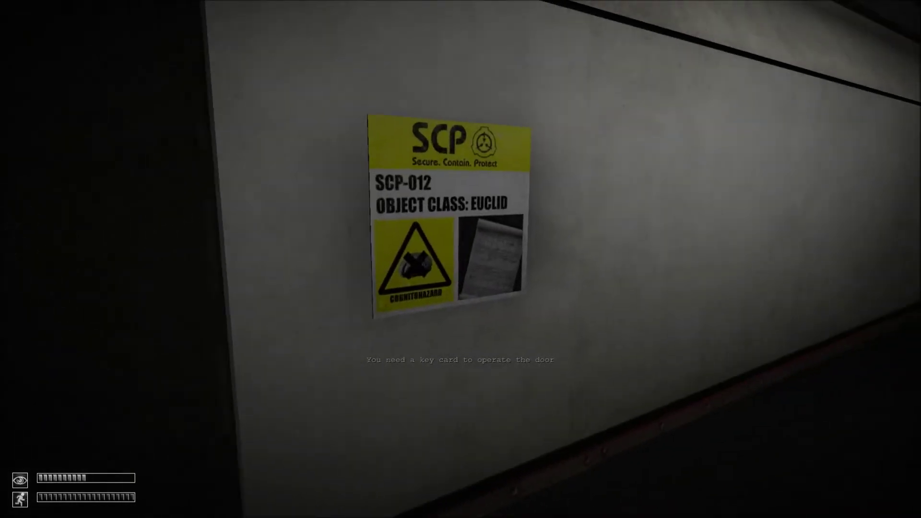
key("w")
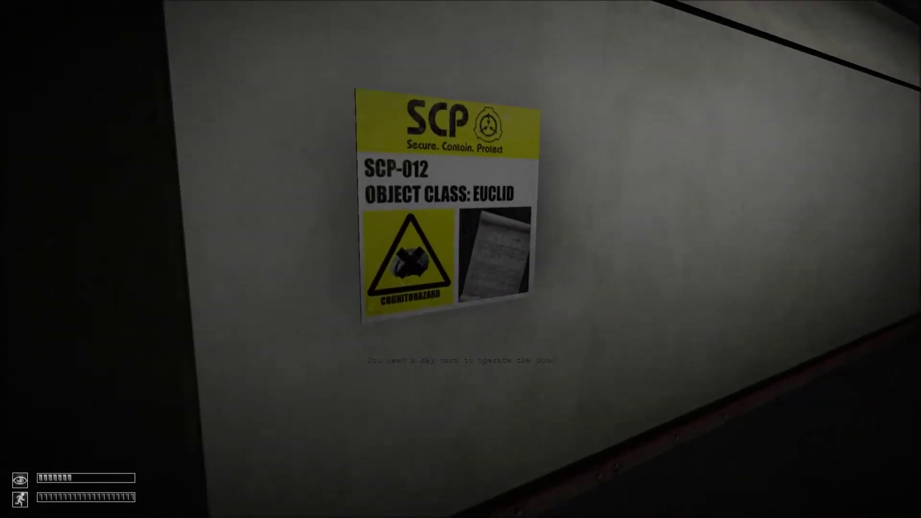
key("a")
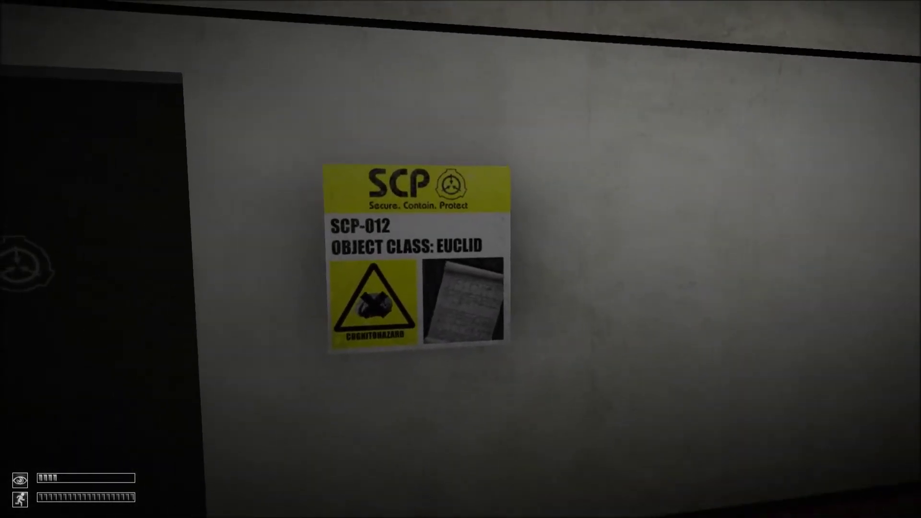
key("w")
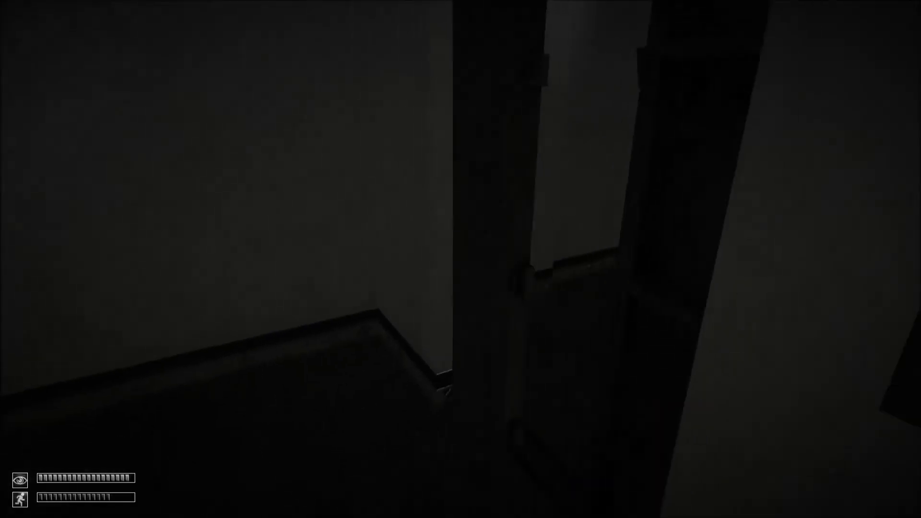
Step: Walk through the hallways and open the door at the end of the lit hallway
key("w")
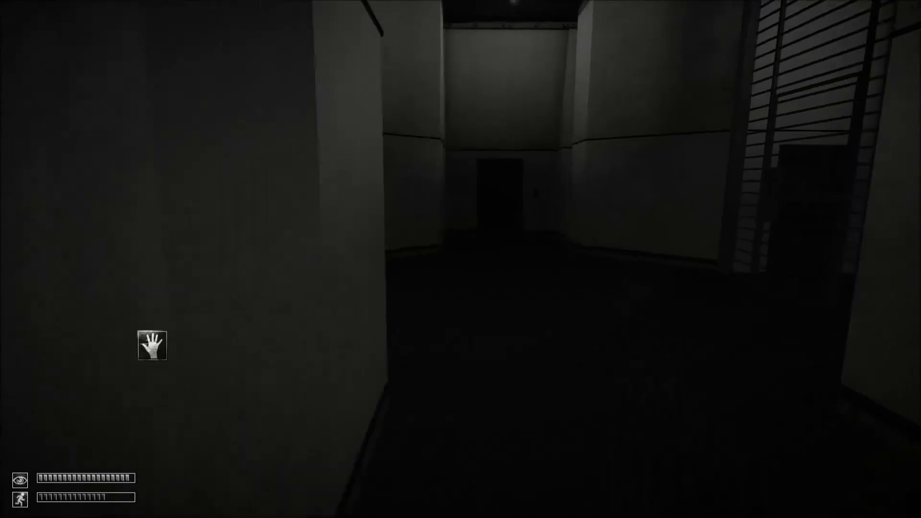
key("w")
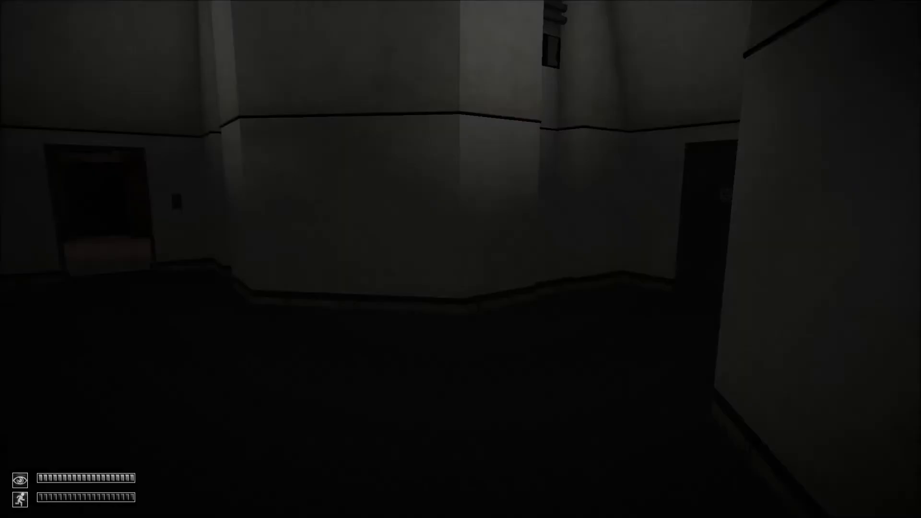
key("w")
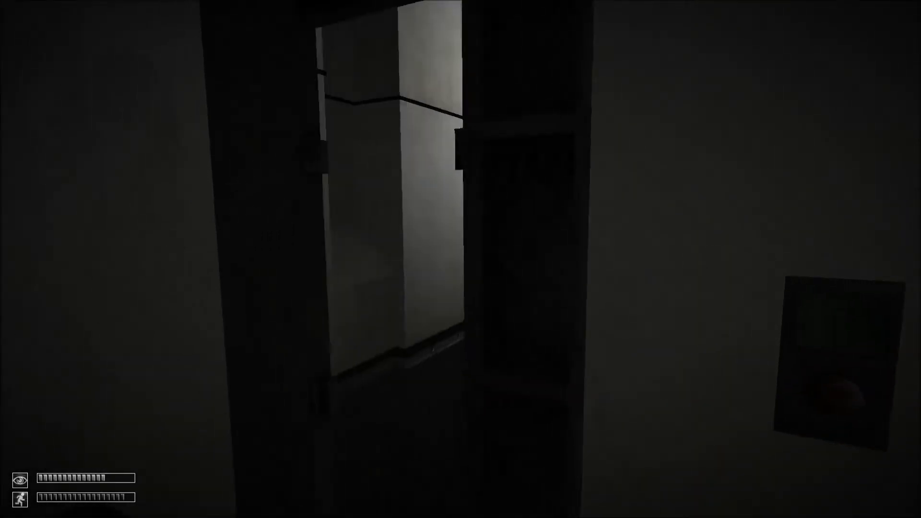
key("w")
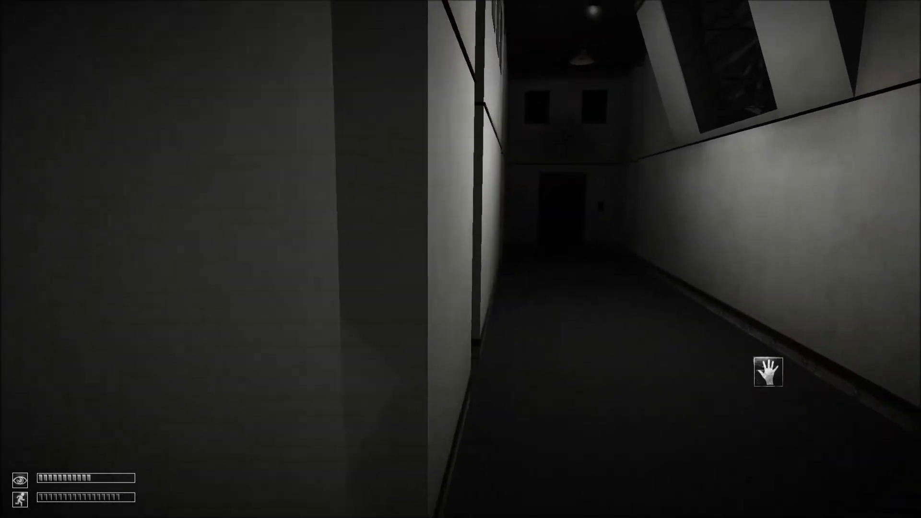
key("w")
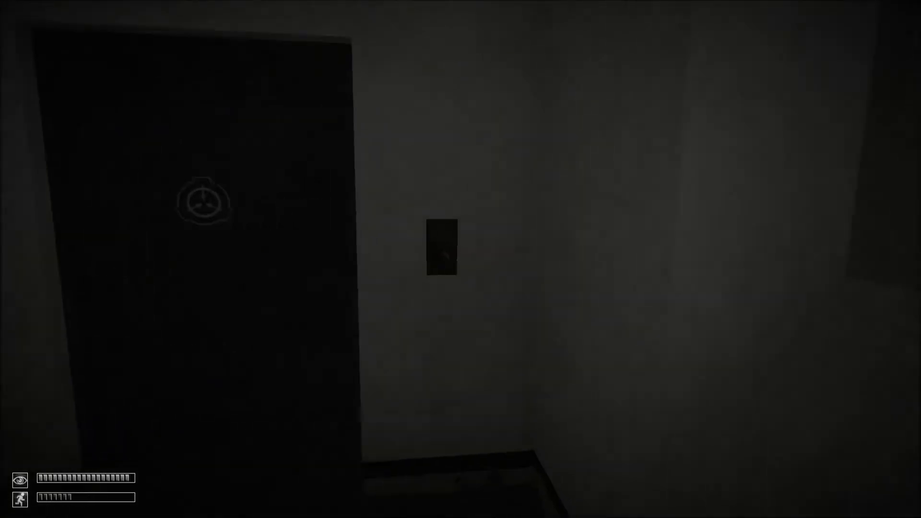
left_click(442, 247)
Step: Open the next door around the corner, then back out into the pillared room
key("w")
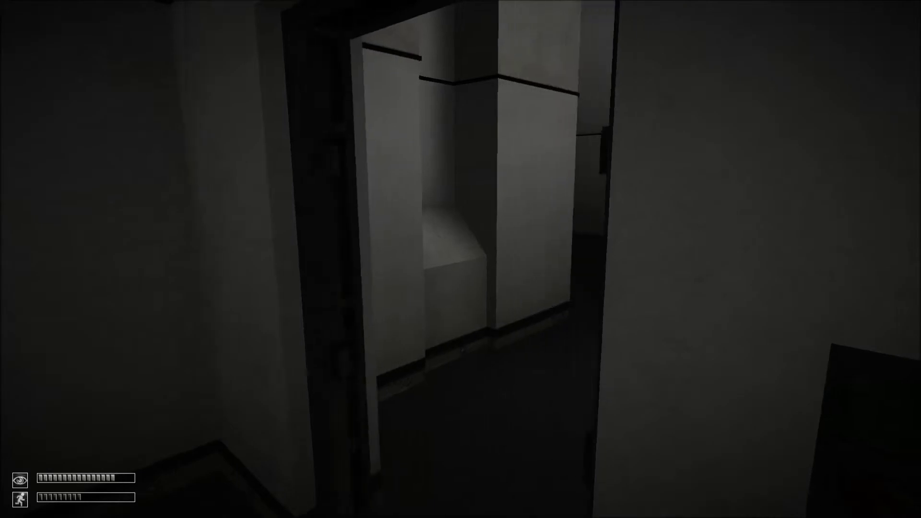
key("w")
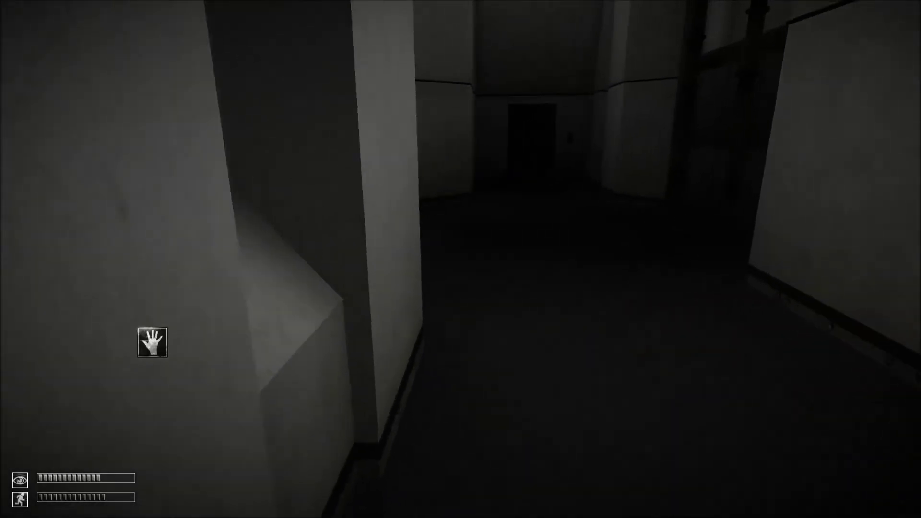
key("w")
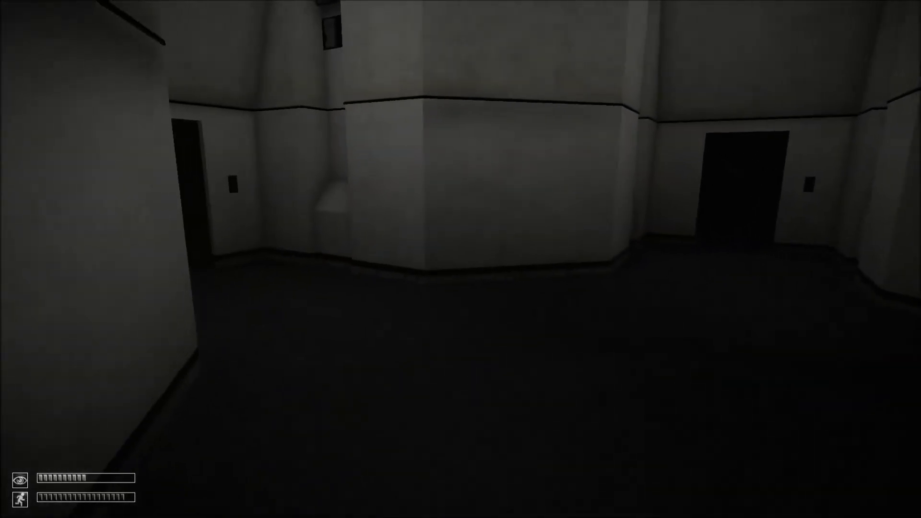
key("w")
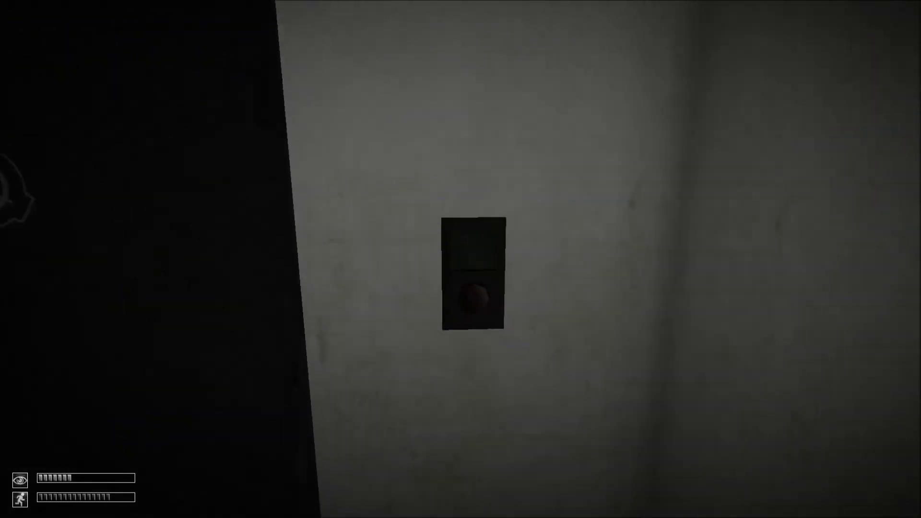
left_click(473, 274)
key("w")
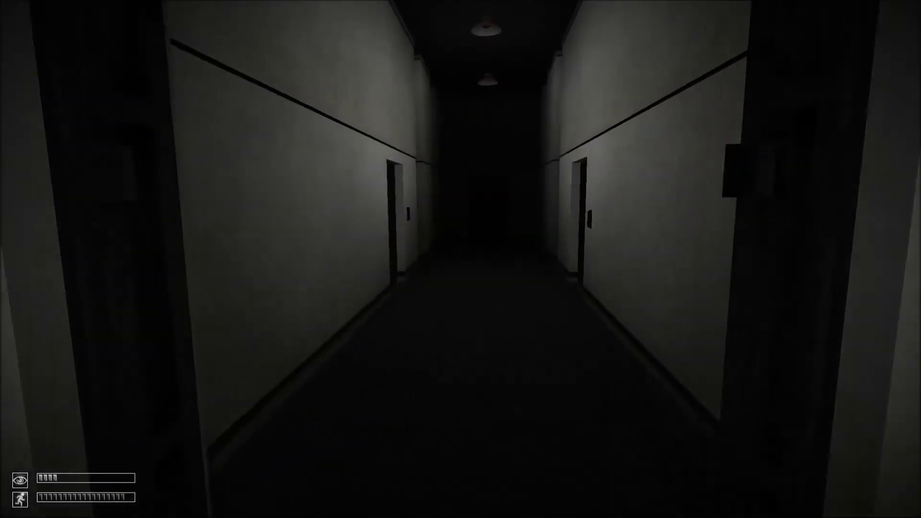
key("w")
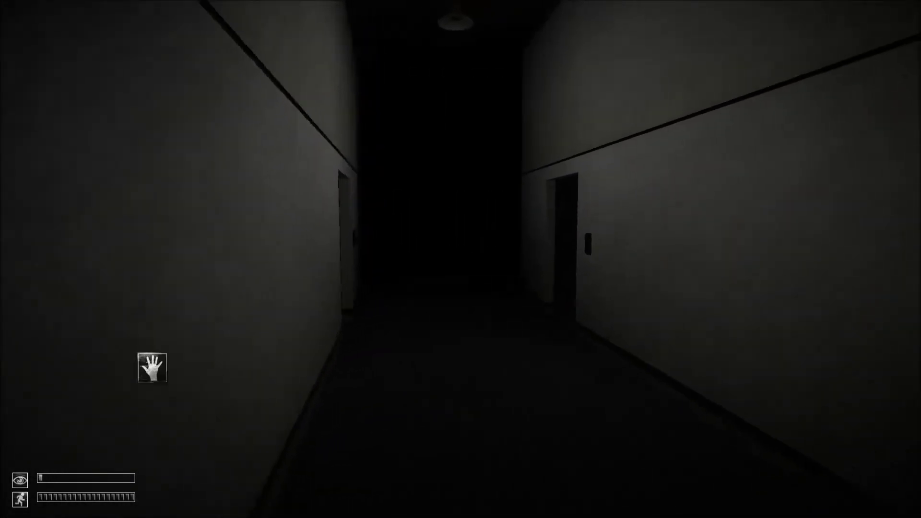
key("s")
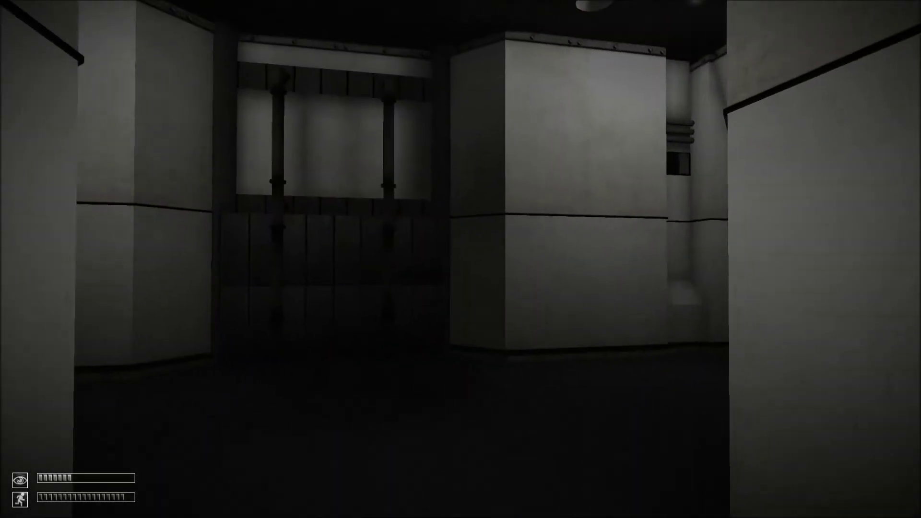
Step: Walk down the dark concrete hallway past two door panels into the filing-cabinet room
key("w")
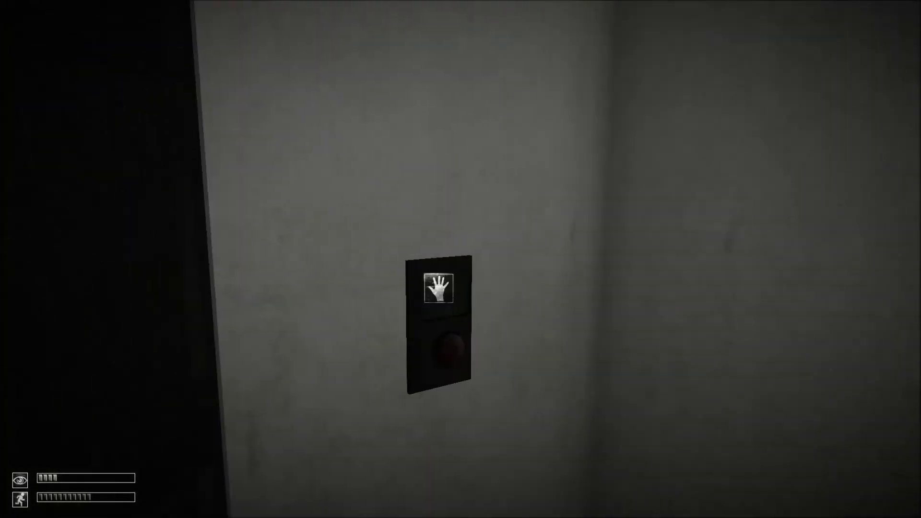
key("w")
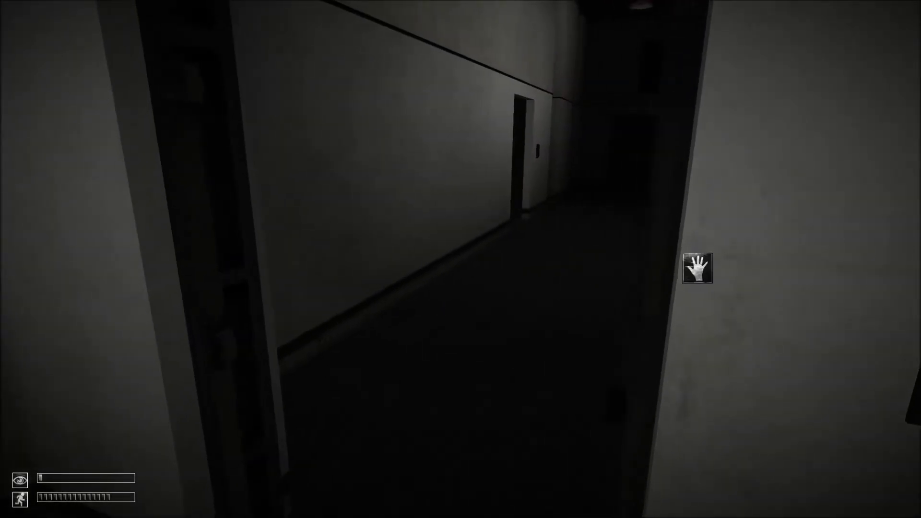
key("w")
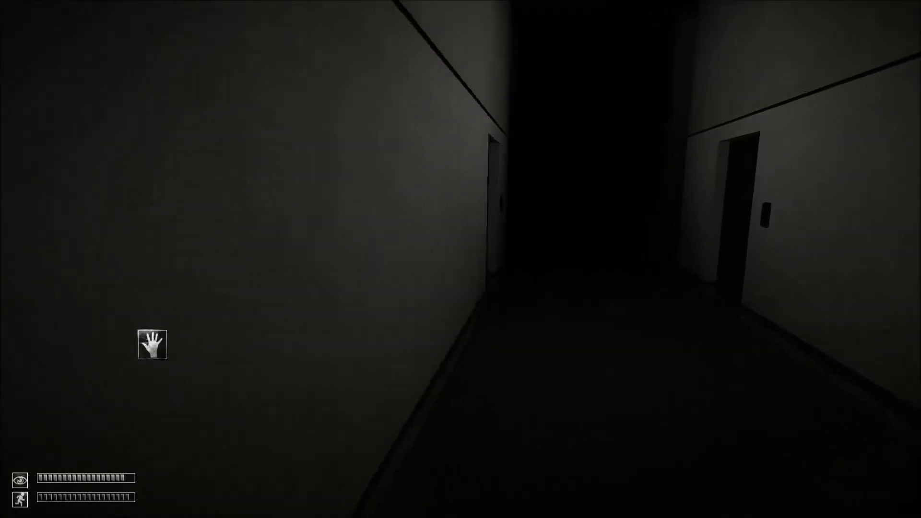
key("w")
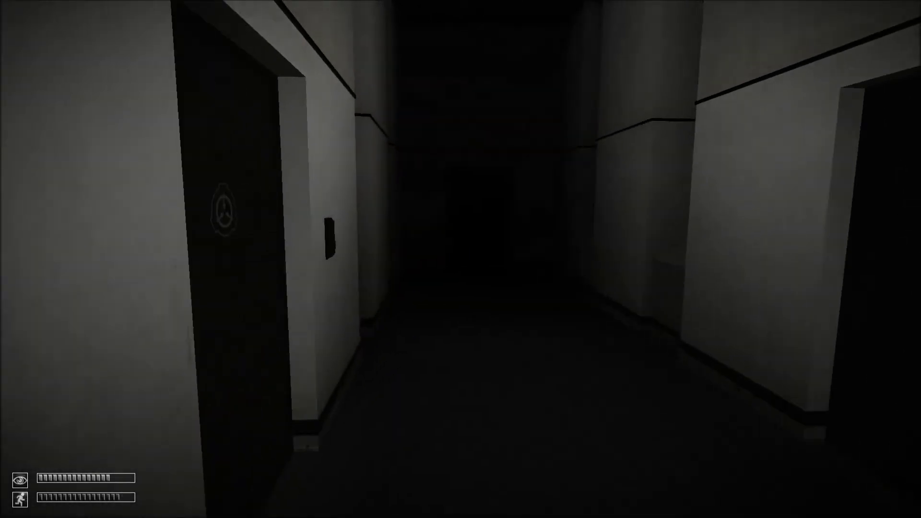
key("w")
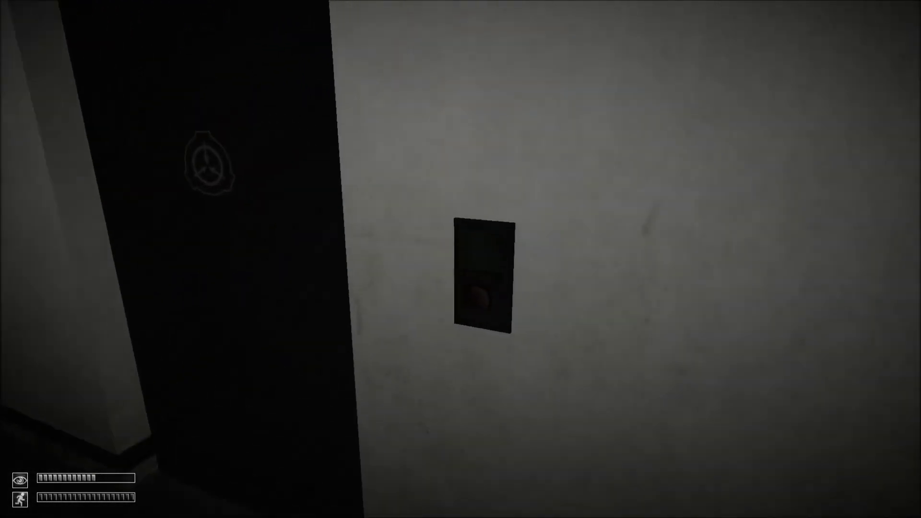
key("w")
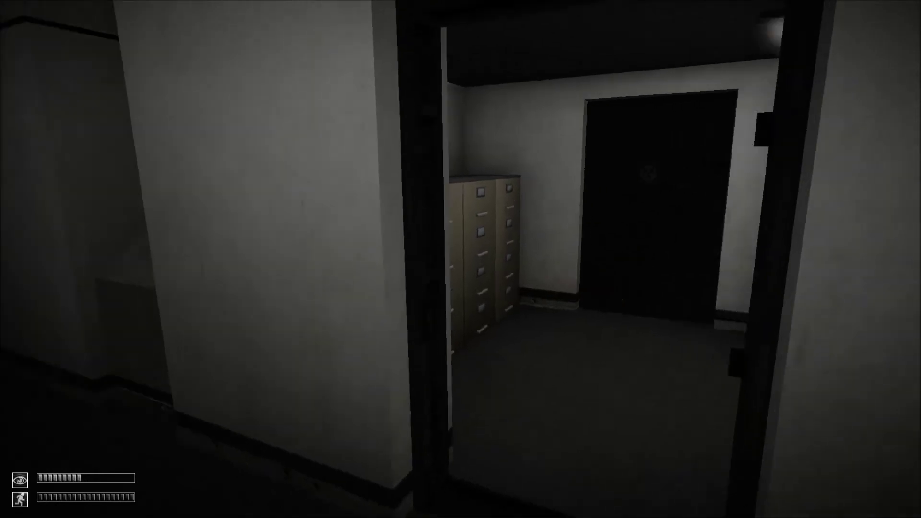
Step: Take the paper cup from the shelf, confirm it beside the Level 1 Key Card in inventory
key("w")
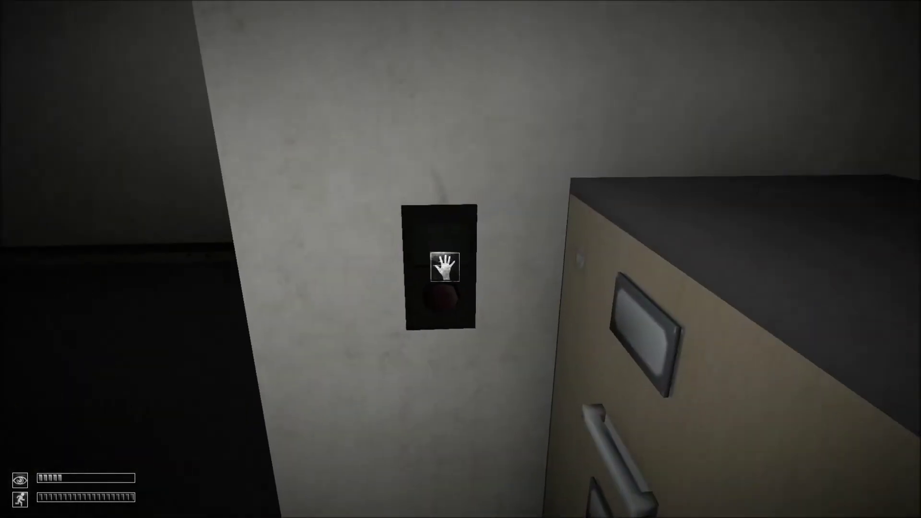
left_click(444, 266)
key("w")
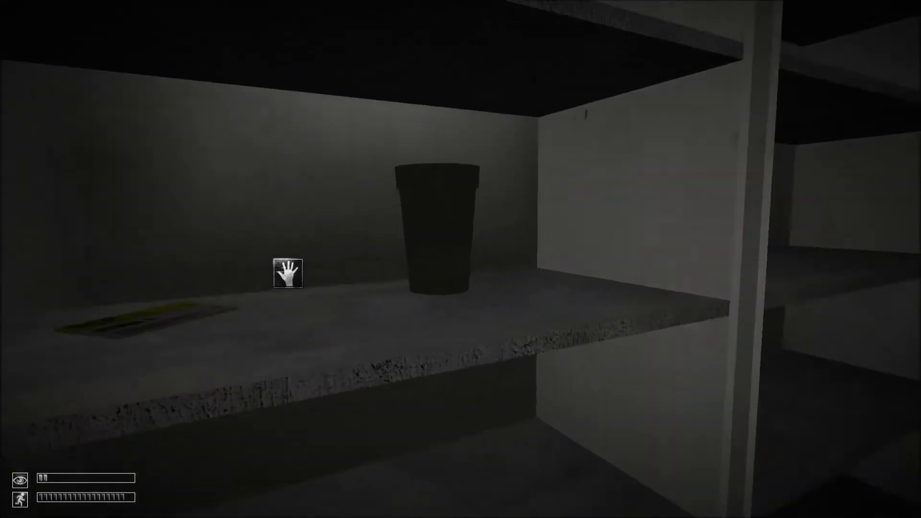
left_click(288, 273)
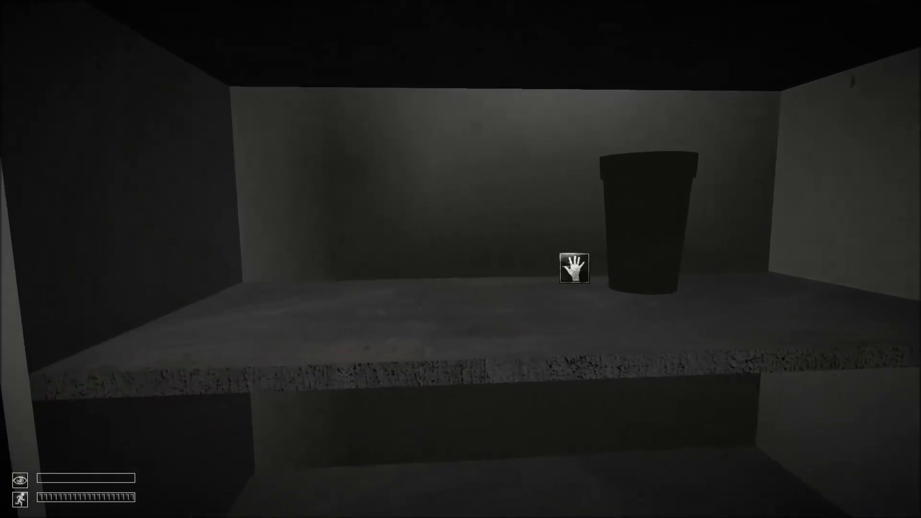
left_click(569, 266)
key("Tab")
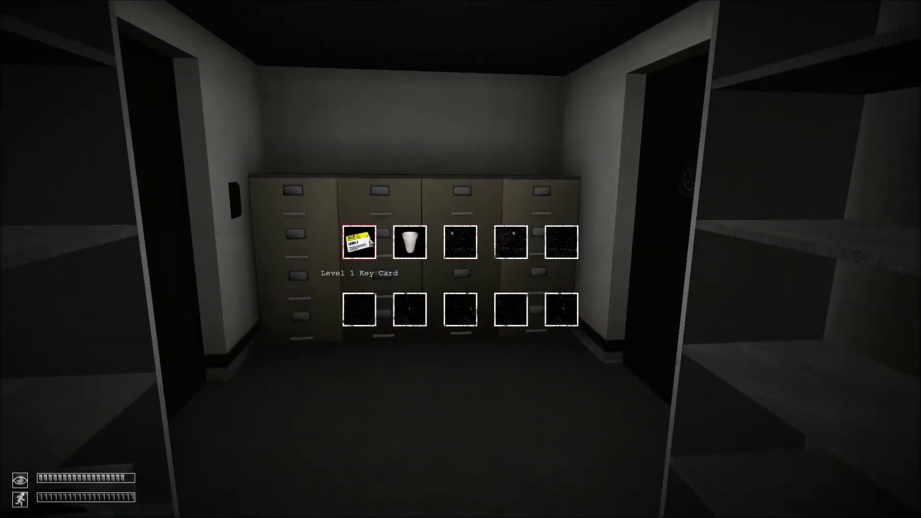
key("w")
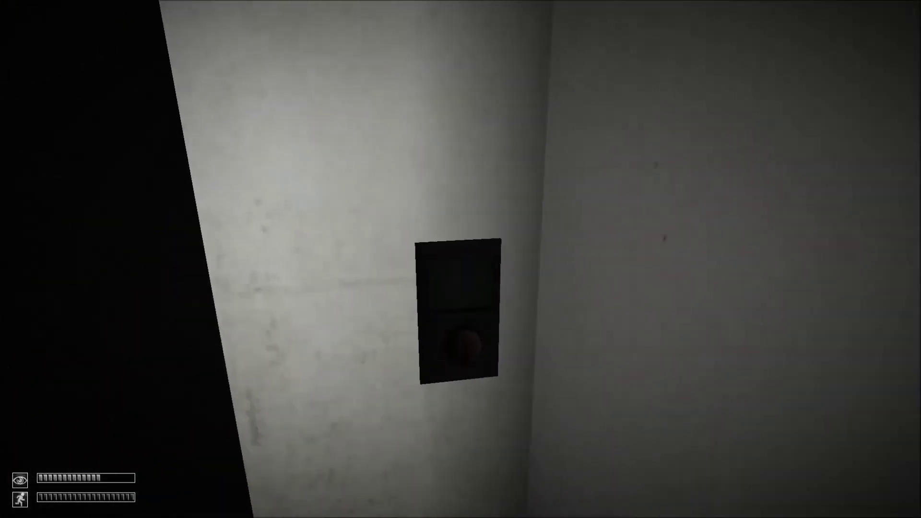
Step: Open the corridor door, then the second door leading to the dark corridor
left_click(461, 288)
key("w")
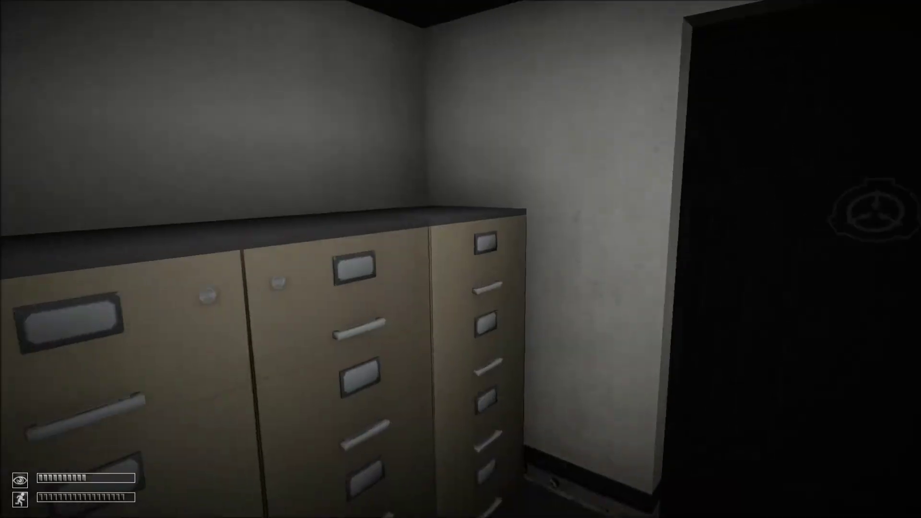
key("w")
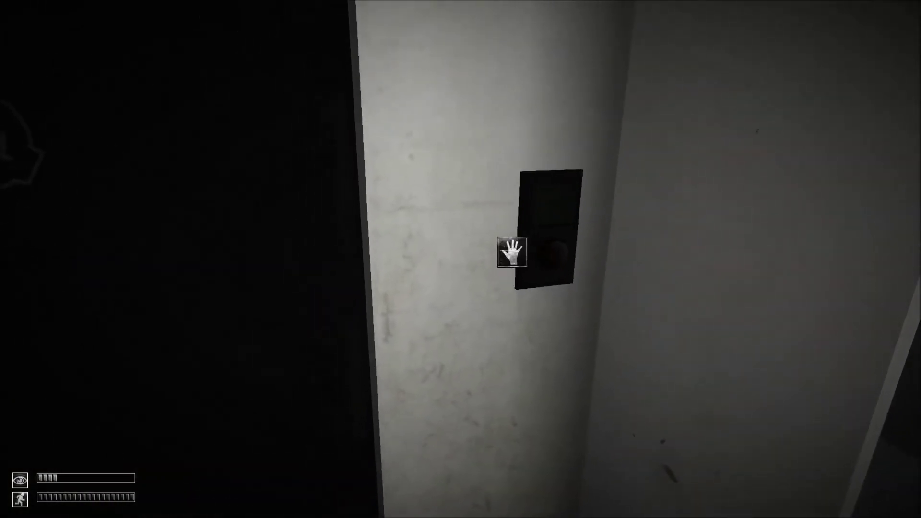
left_click(461, 259)
Step: Look over the filing cabinets, reopen the door by its panel, and walk into the corridor
key("w")
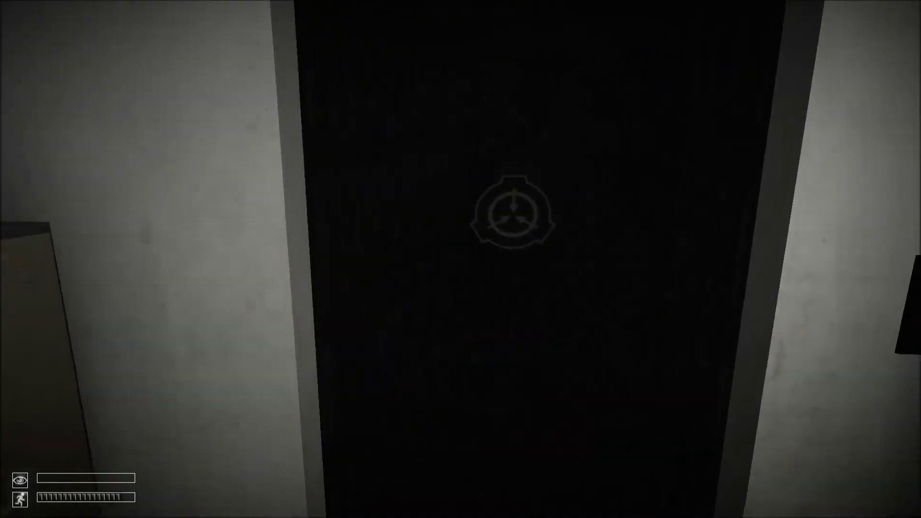
key("w")
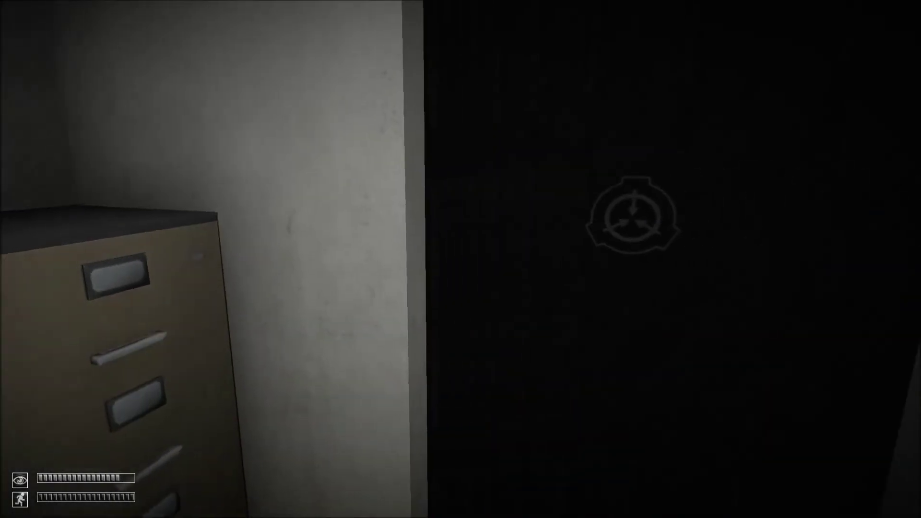
key("w")
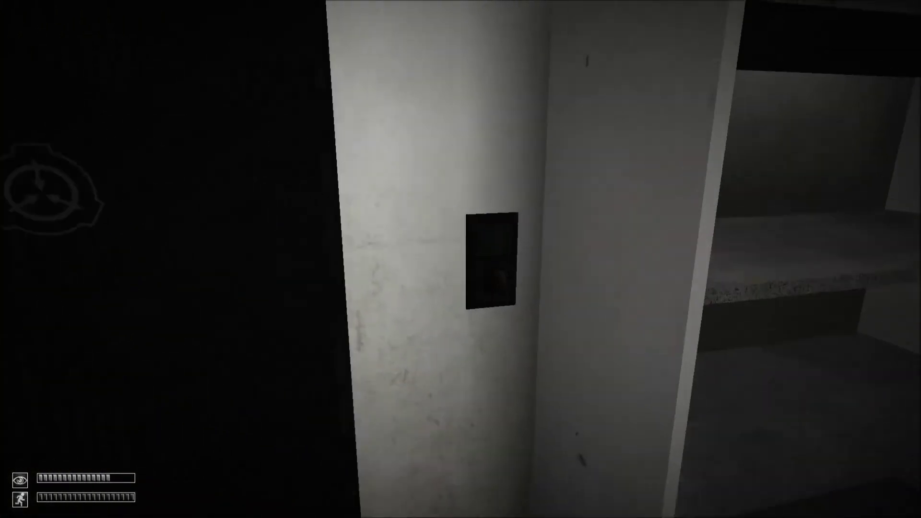
key("w")
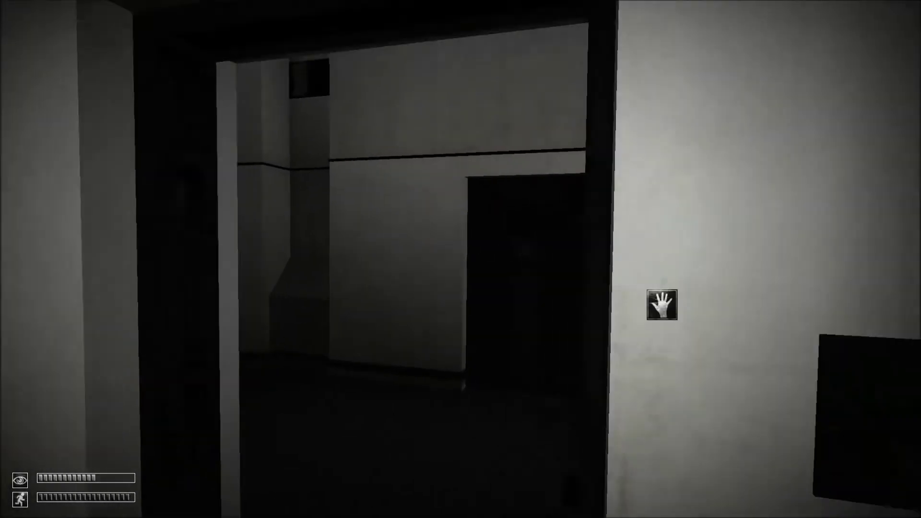
key("w")
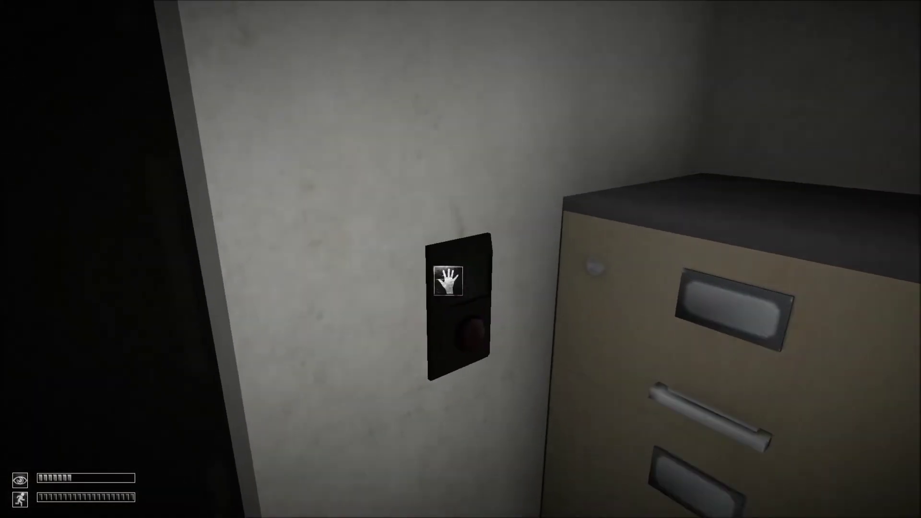
left_click(448, 280)
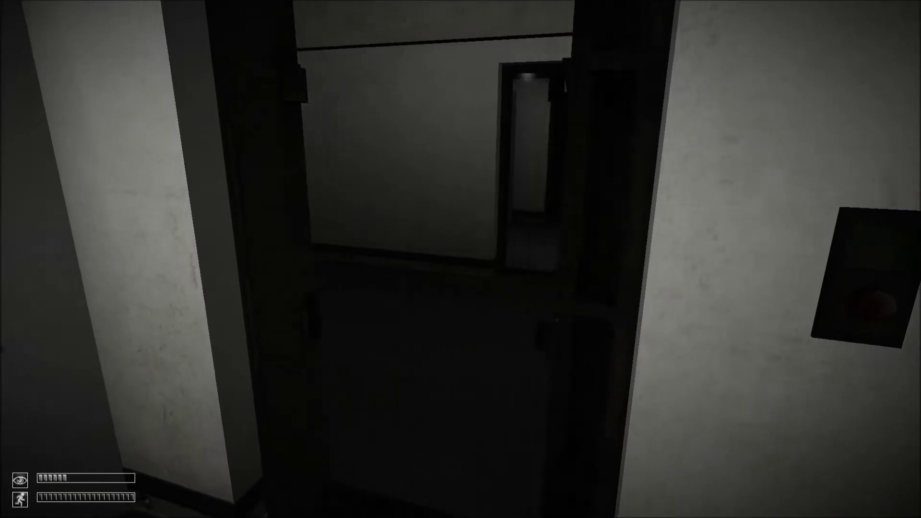
key("w")
key("w")
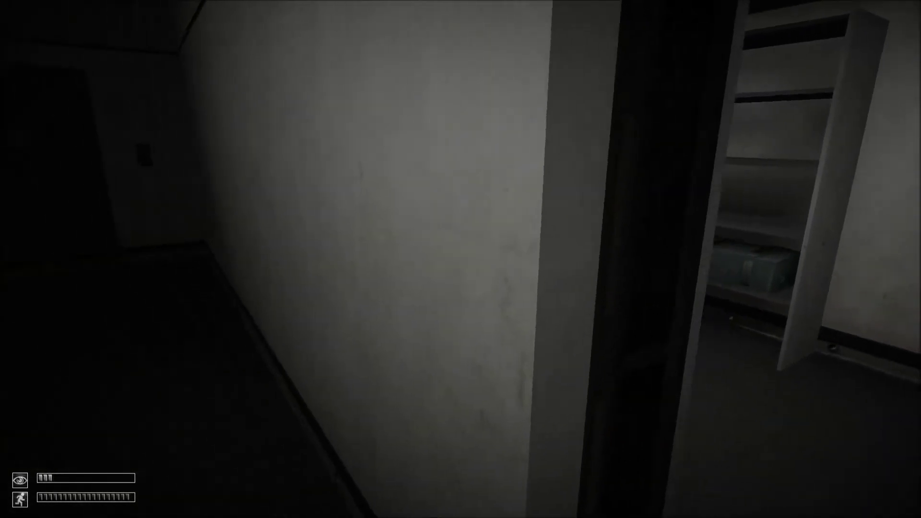
key("w")
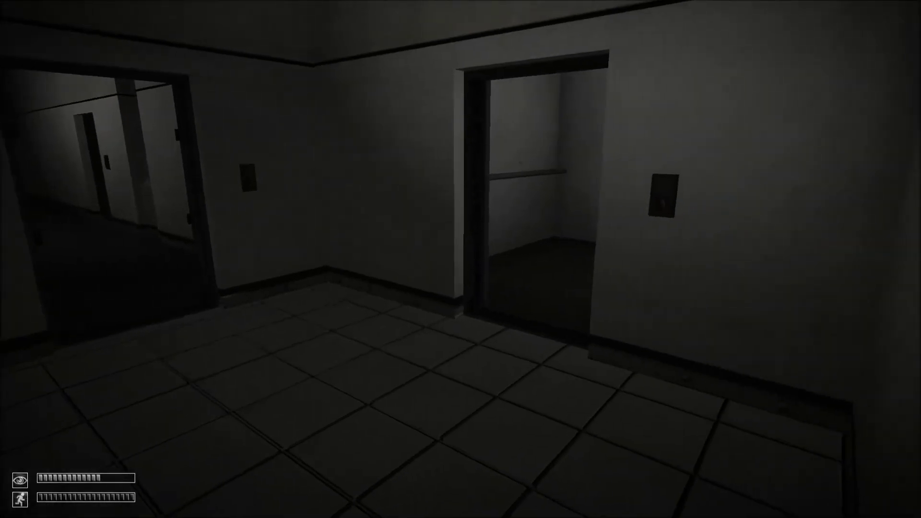
Step: Go through the left doorway and corridor, opening the door into the lit tiled room
key("w")
key("w")
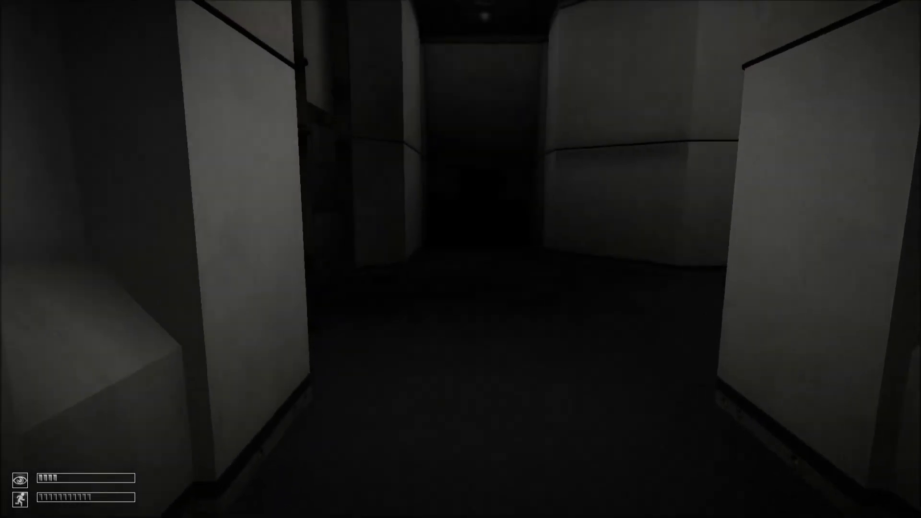
key("w")
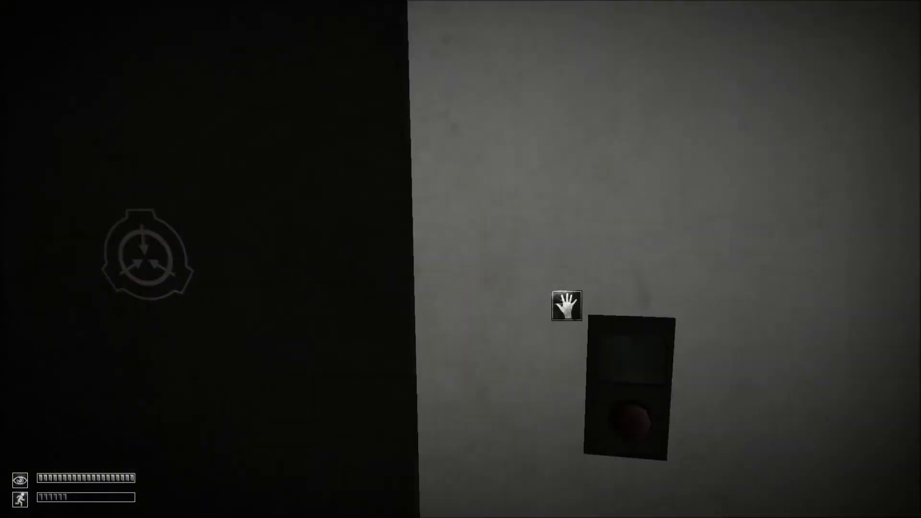
left_click(460, 260)
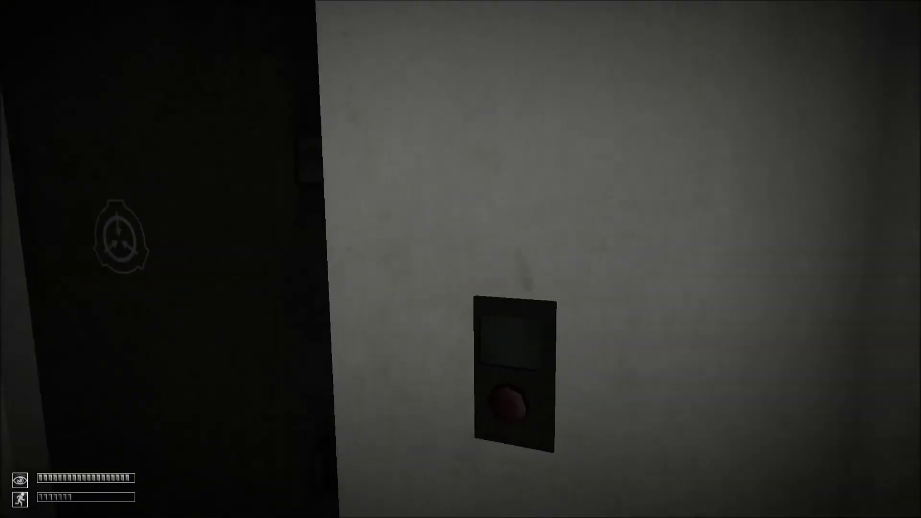
key("w")
key("w")
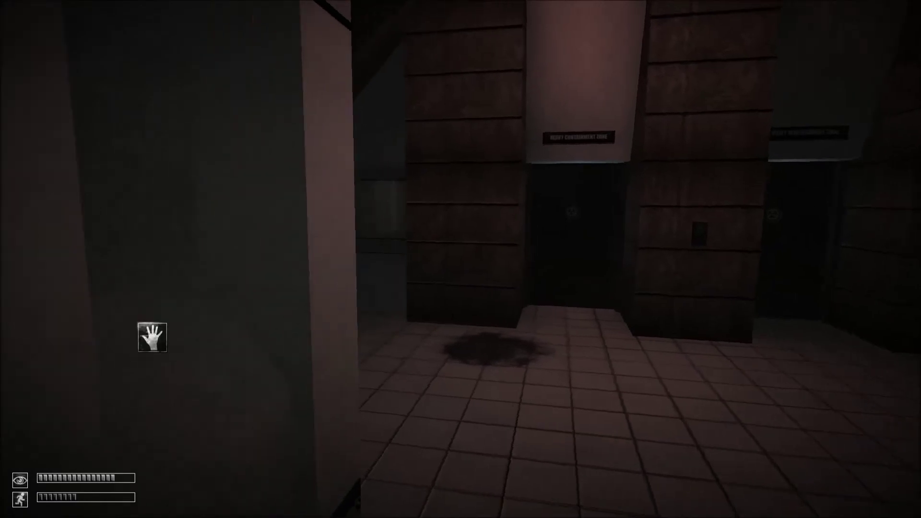
key("w")
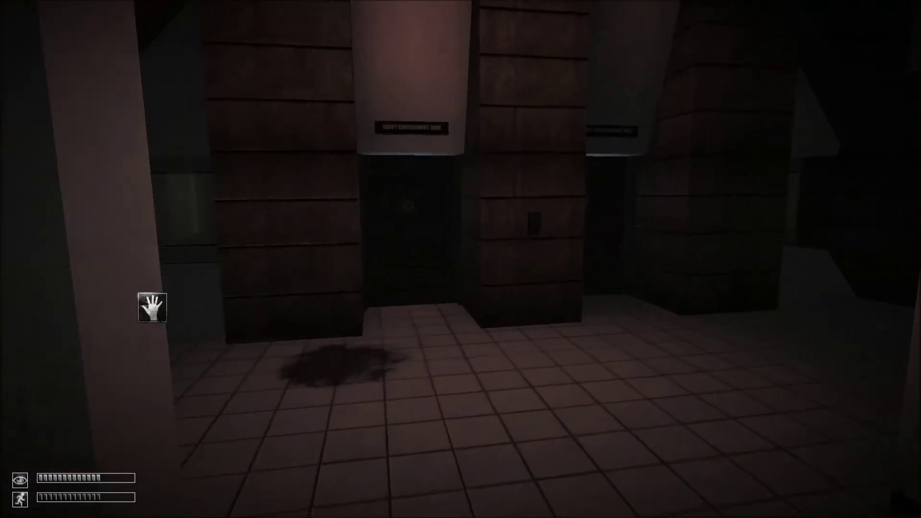
key("w")
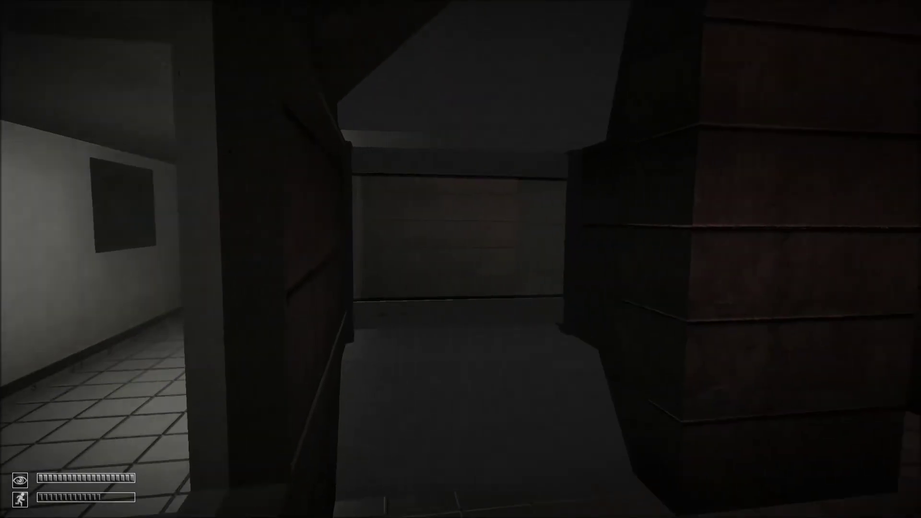
Step: Cross the tiled corridor past the keypad pillar and open the SCP-logo door
key("w")
key("w")
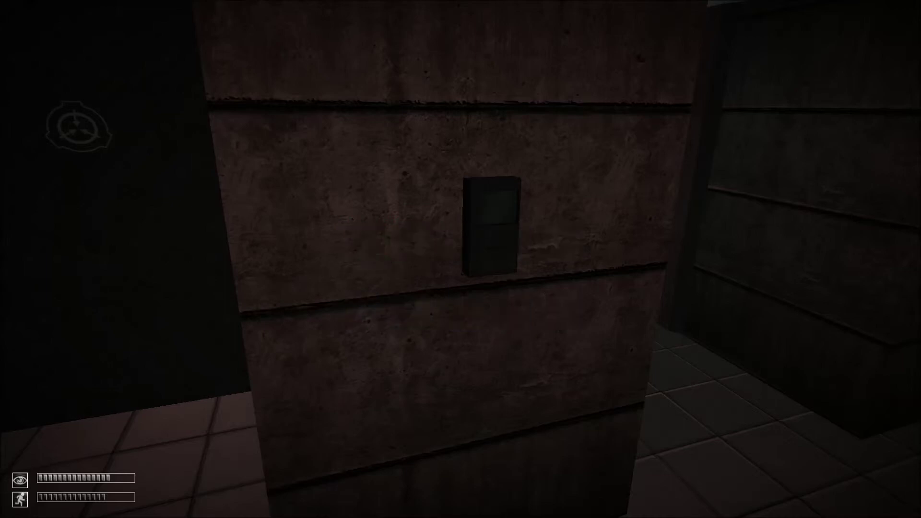
key("w")
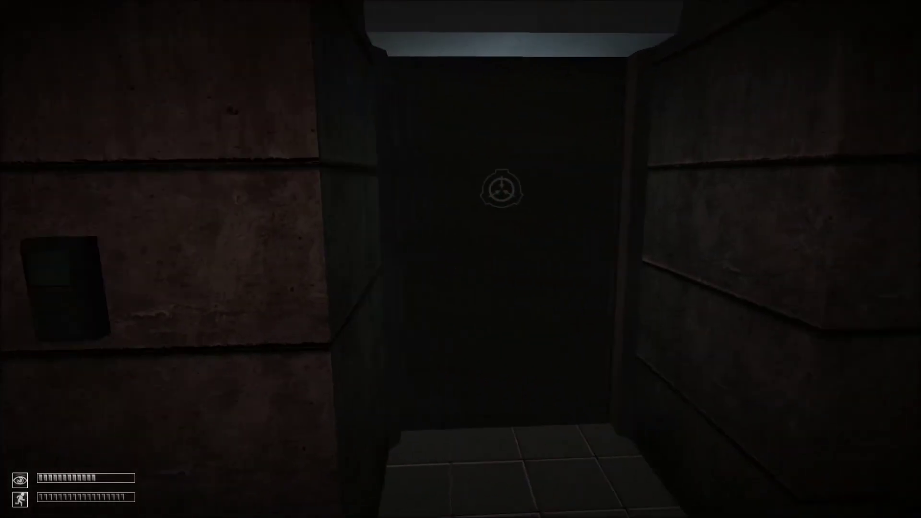
key("w")
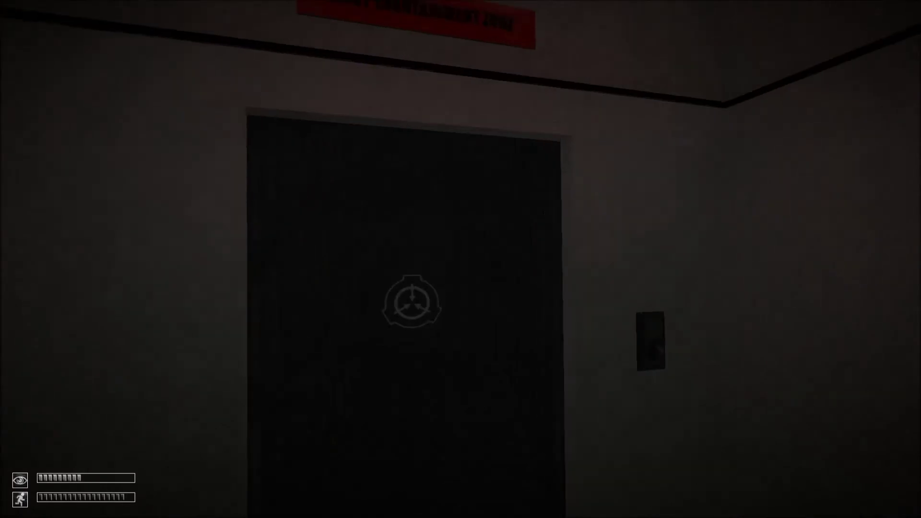
key("w")
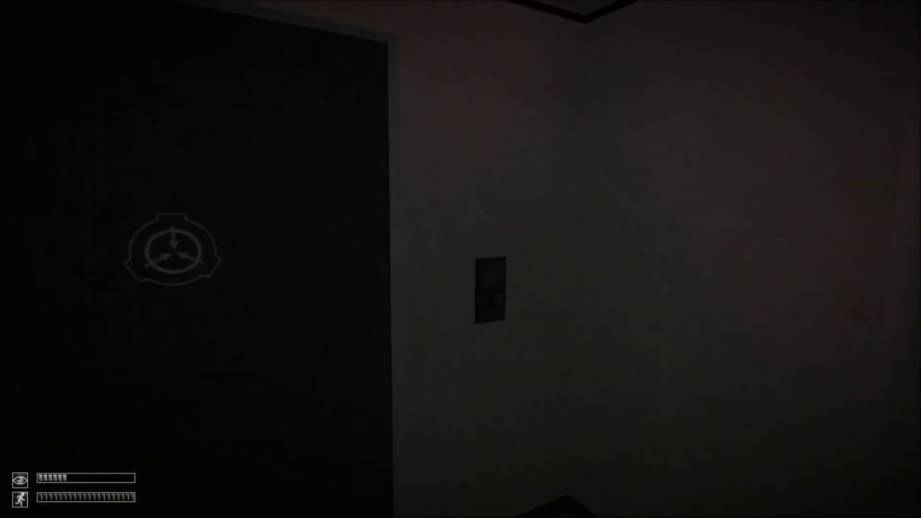
left_click(475, 281)
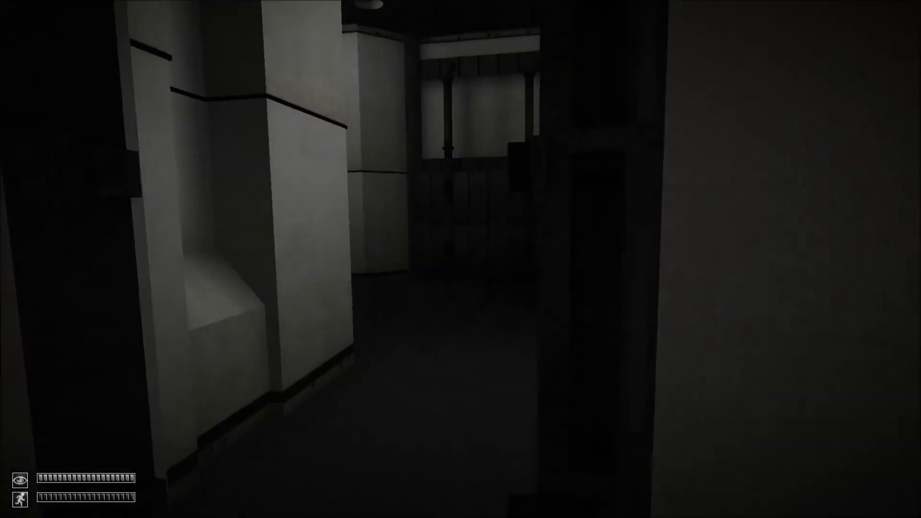
Step: Open the dark door ahead and continue through the corridor and wider room beyond
key("w")
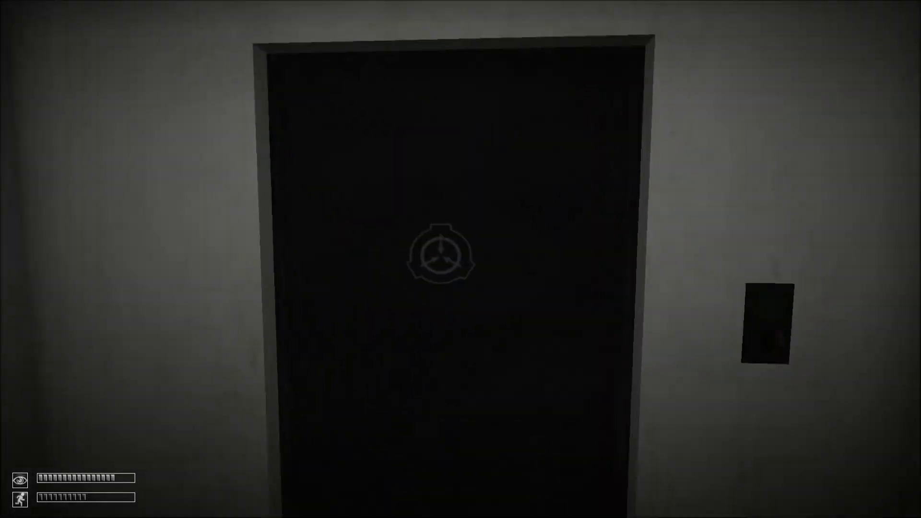
left_click(766, 324)
key("w")
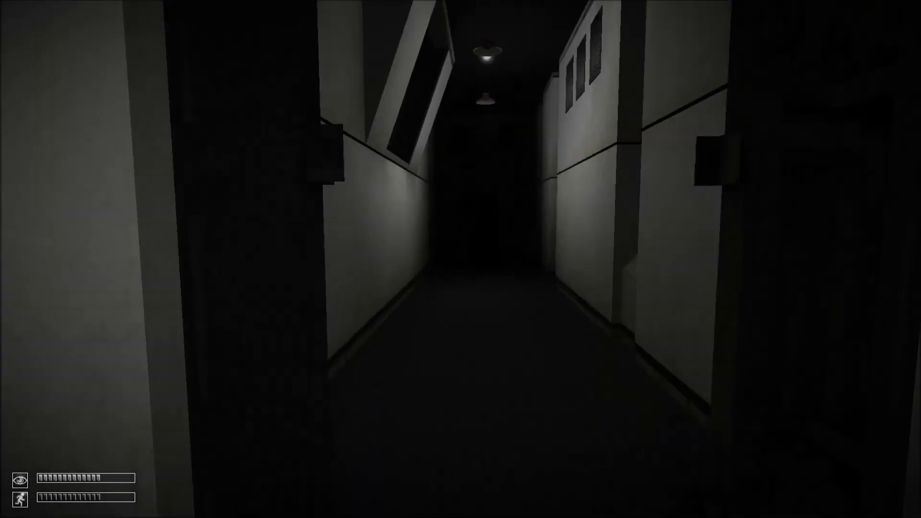
key("w")
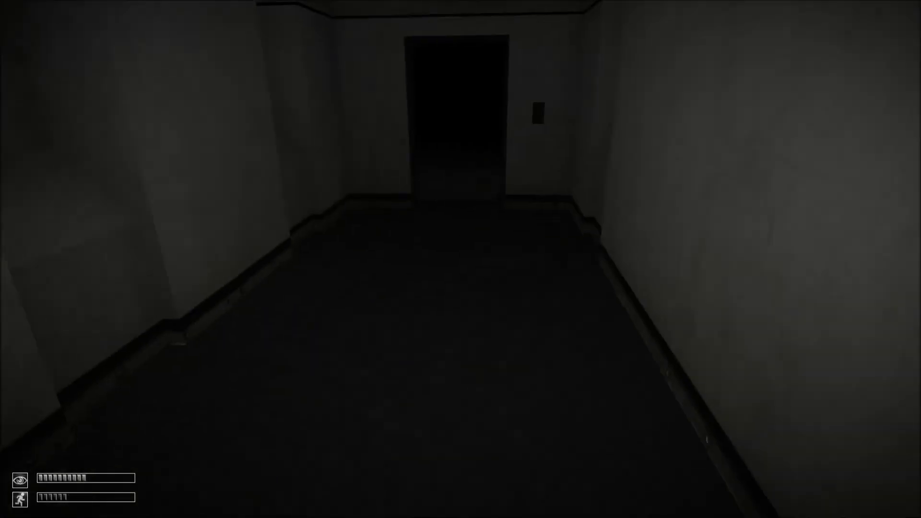
key("w")
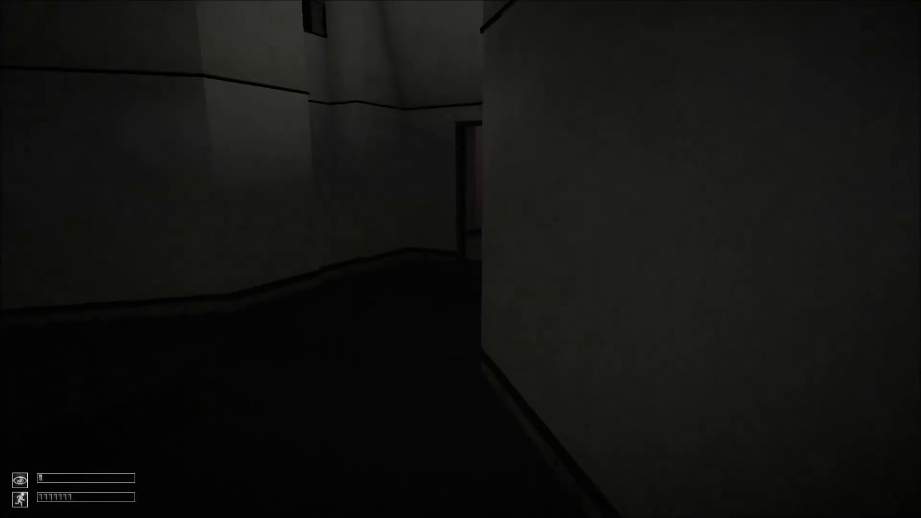
key("w")
key("w")
key("w")
key("w")
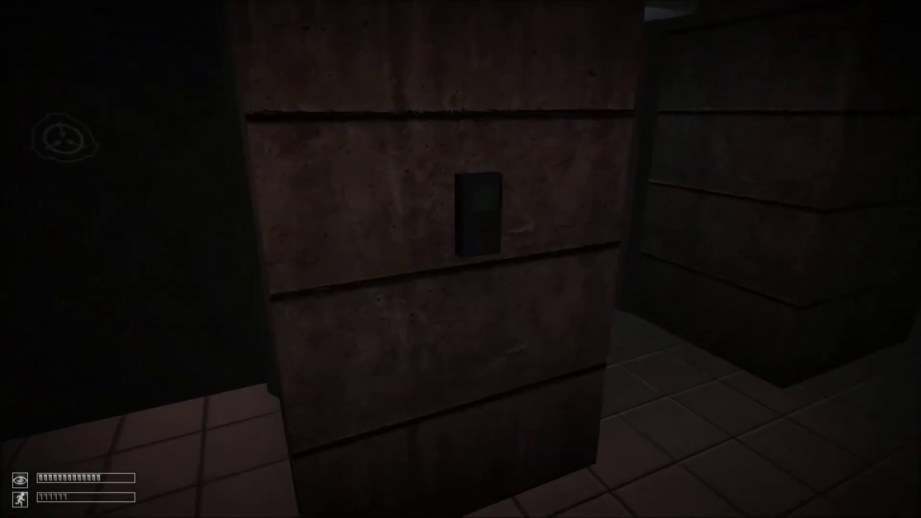
Step: Check the inventory, then sprint back through the corridors to the tiled room's floor item
key("Tab")
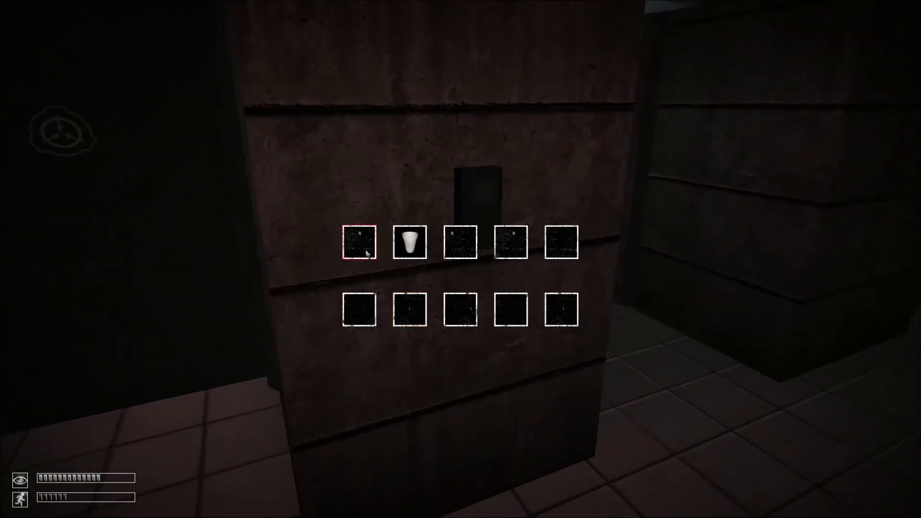
key("w")
key("w")
key("w")
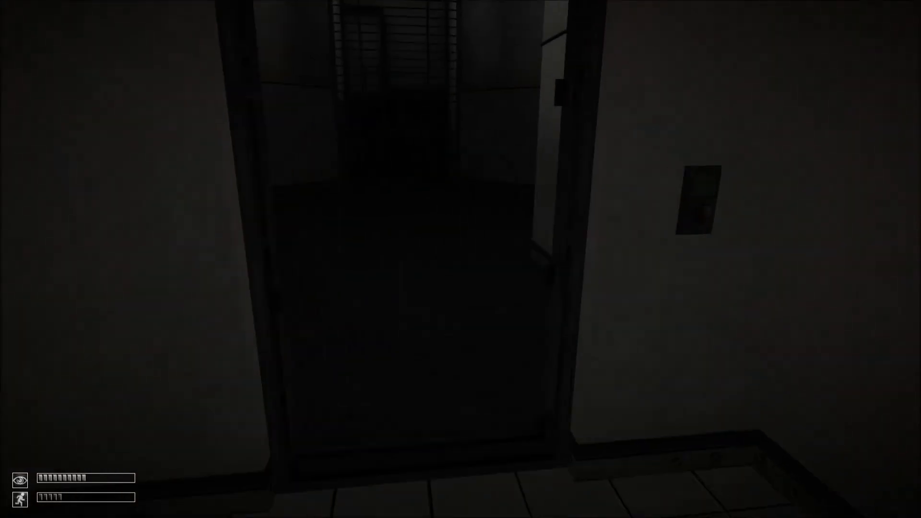
key("w")
key("w")
key("w")
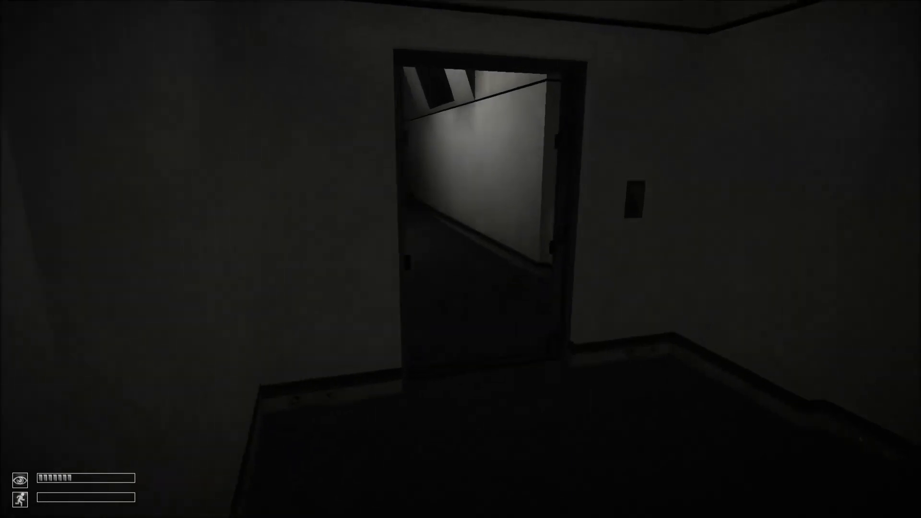
key("w")
key("w")
key("w")
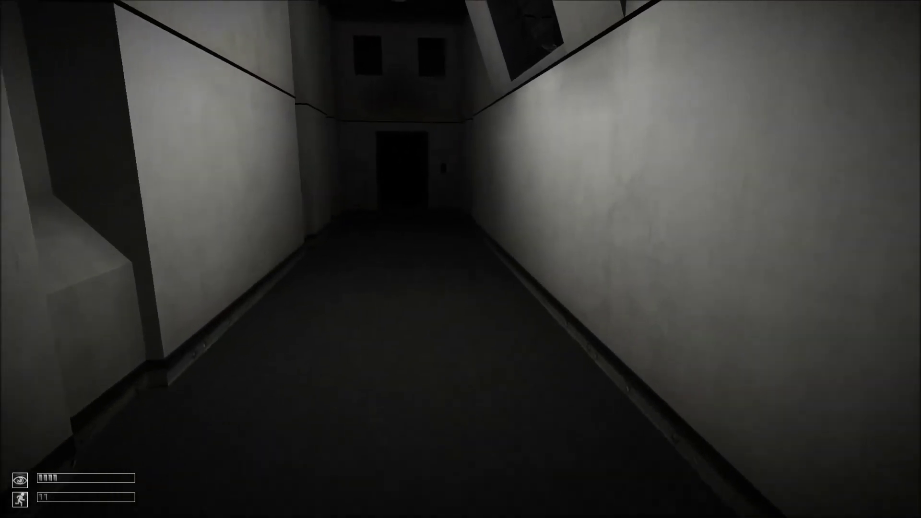
key("w")
key("w")
key("w")
key("w")
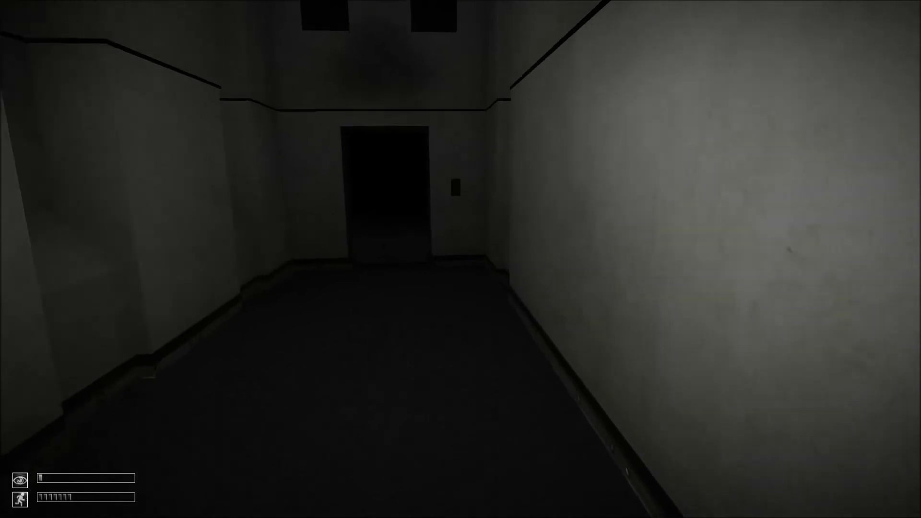
key("w")
key("w")
key("w")
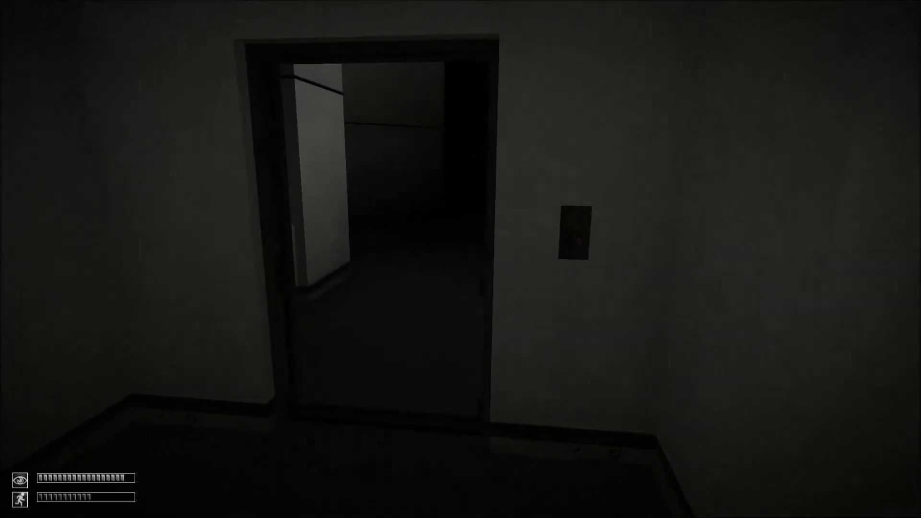
key("w")
key("w")
key("w")
key("w")
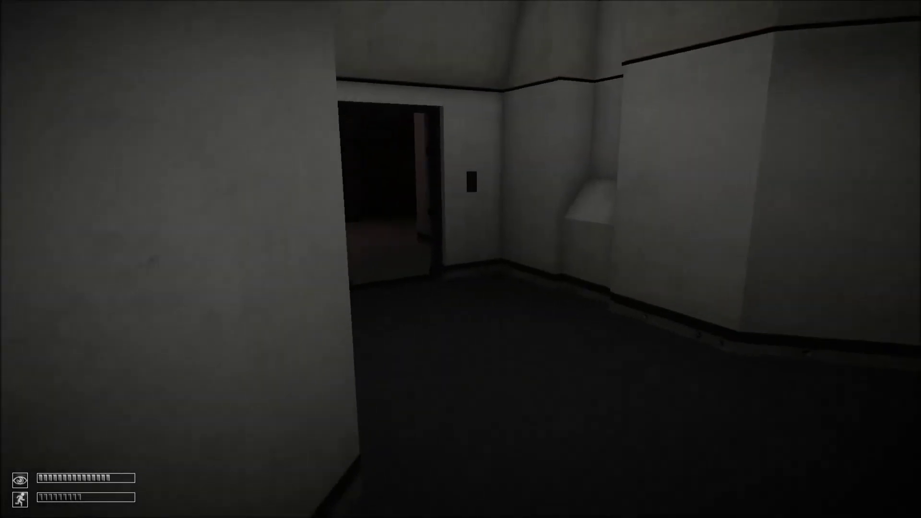
key("w")
key("w")
key("w")
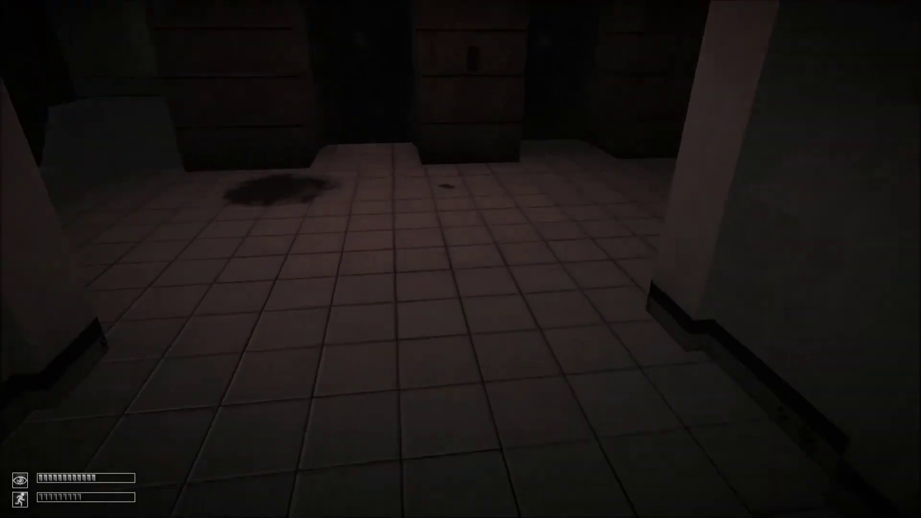
key("w")
Step: Grab the floor keycard, get refused at the Heavy Containment Zone reader, and enter the grey corridor
left_click(461, 259)
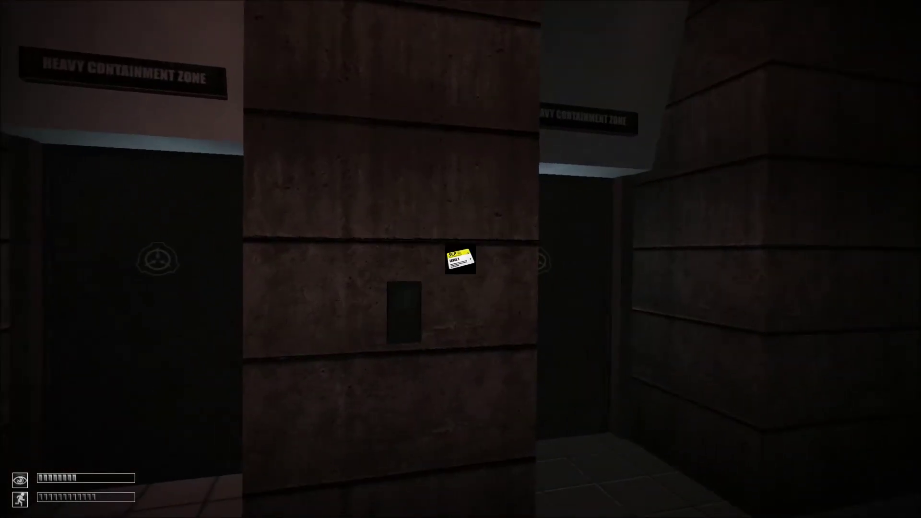
key("w")
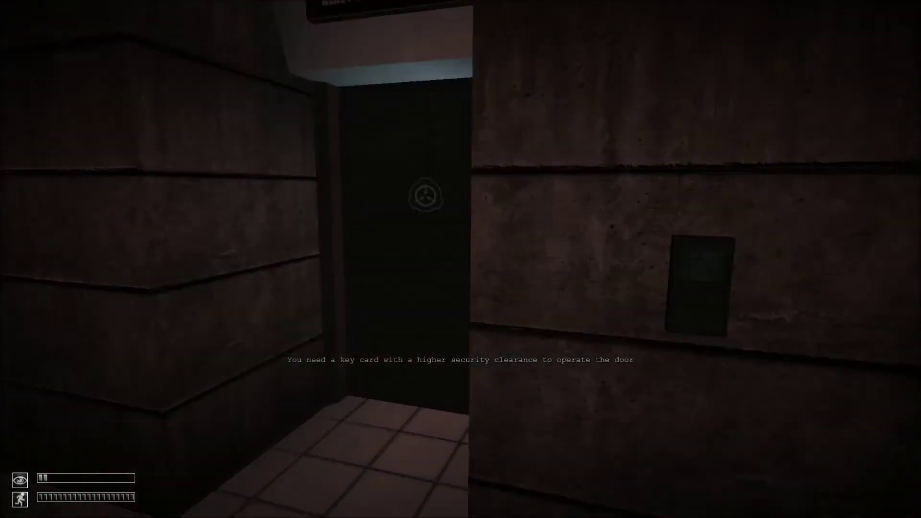
key("w")
key("w")
key("w")
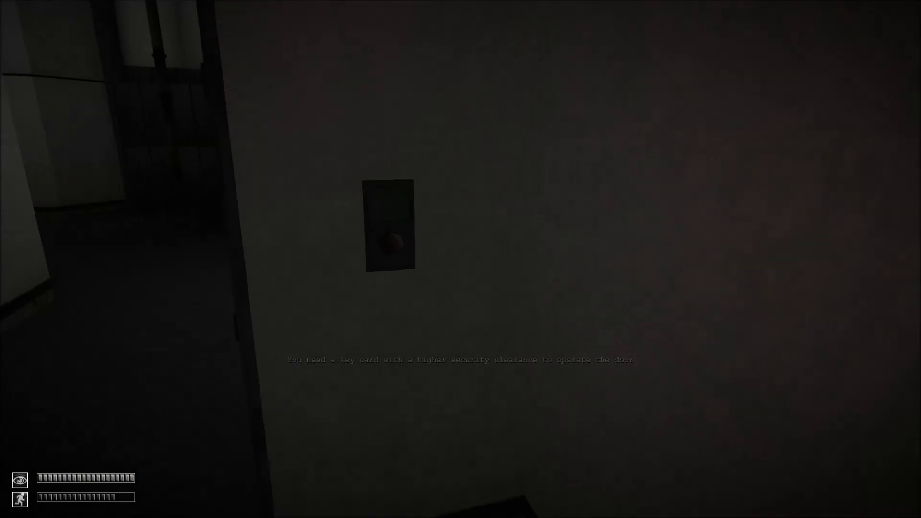
key("w")
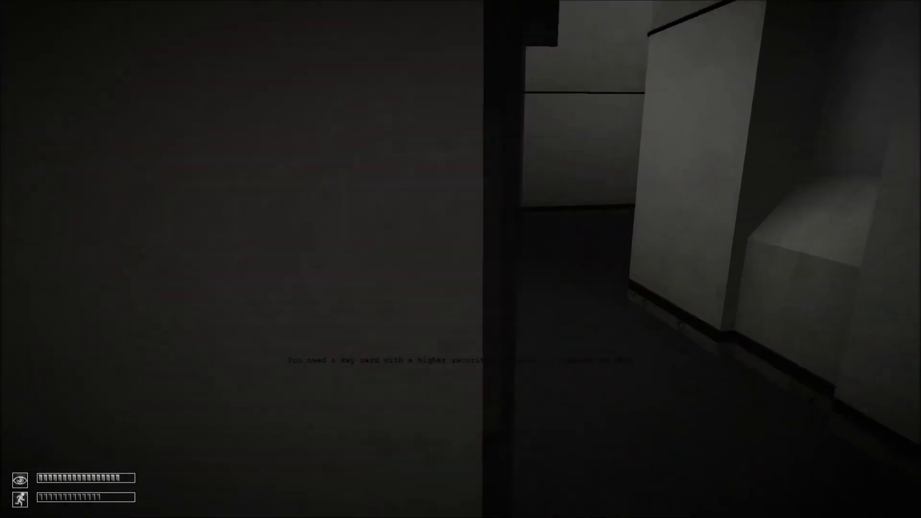
key("w")
key("w")
key("w")
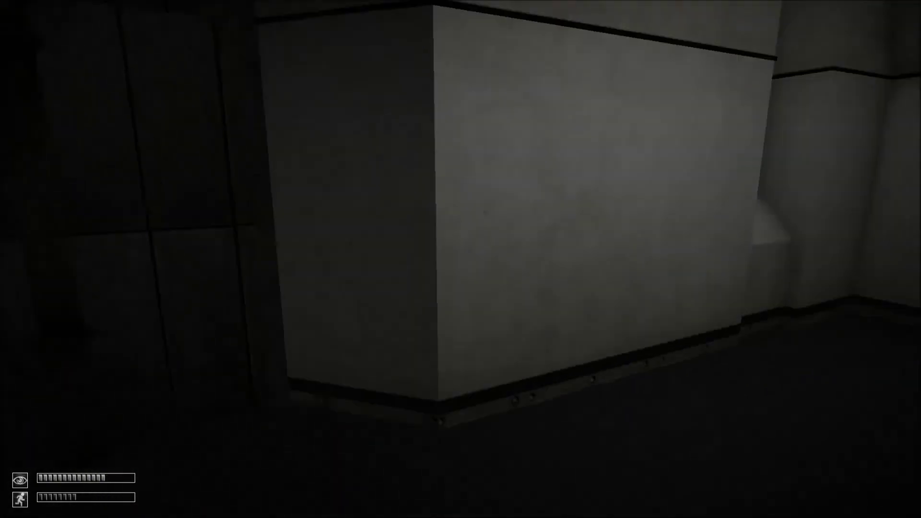
key("w")
key("w")
key("w")
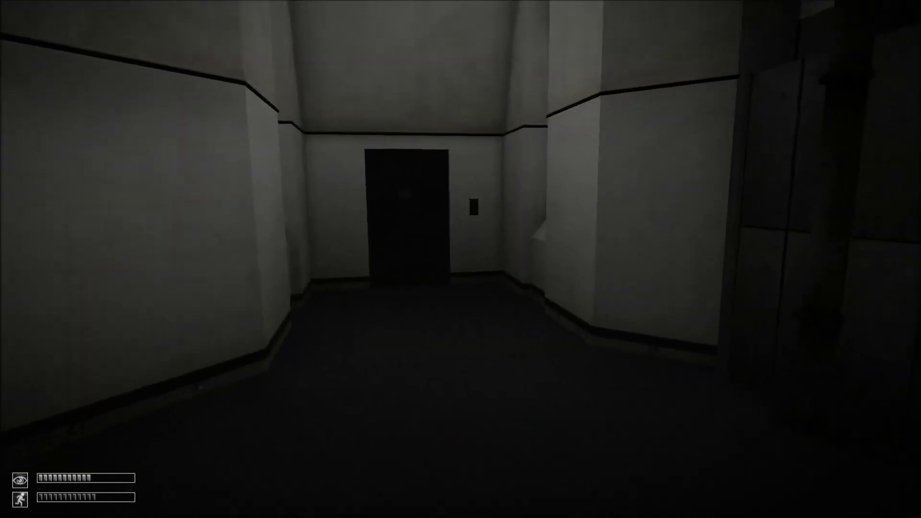
Step: Sprint through the corridors and tiled room to the open elevator
key("w")
key("w")
key("w")
key("w")
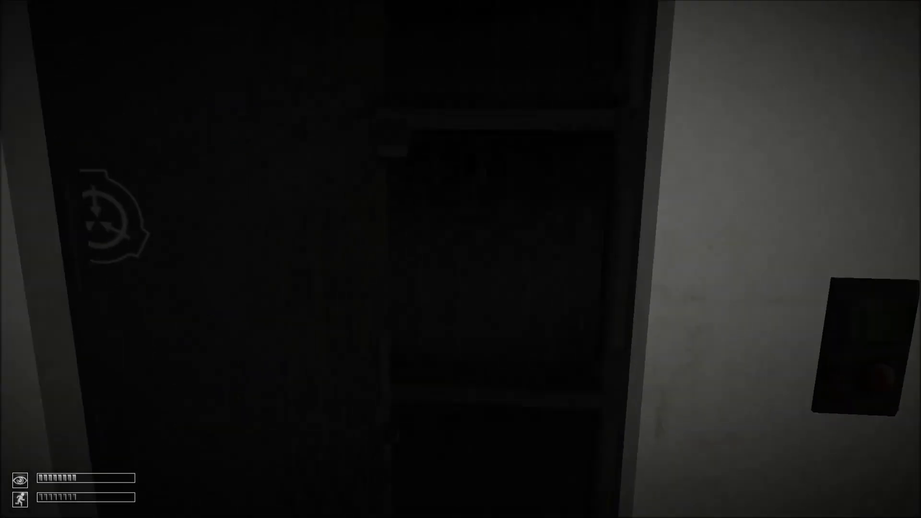
key("w")
key("w")
key("w")
key("w")
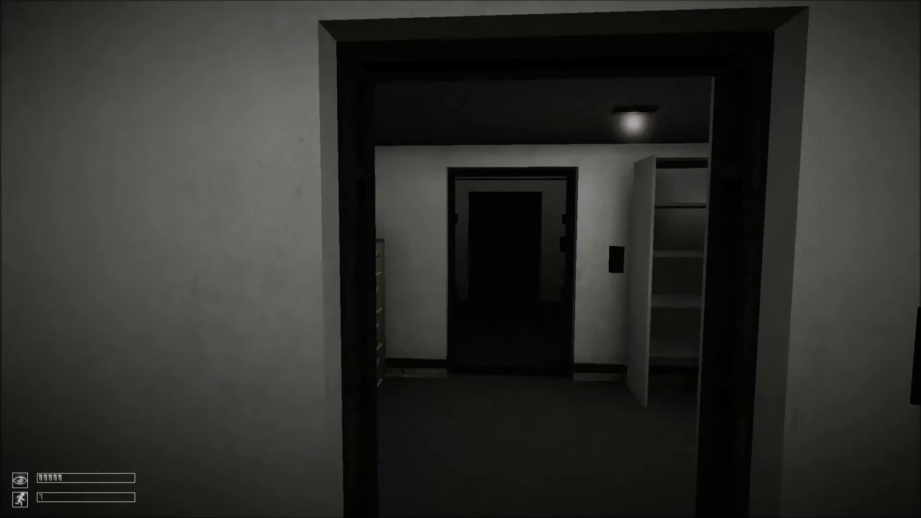
key("w")
key("w")
key("w")
key("w")
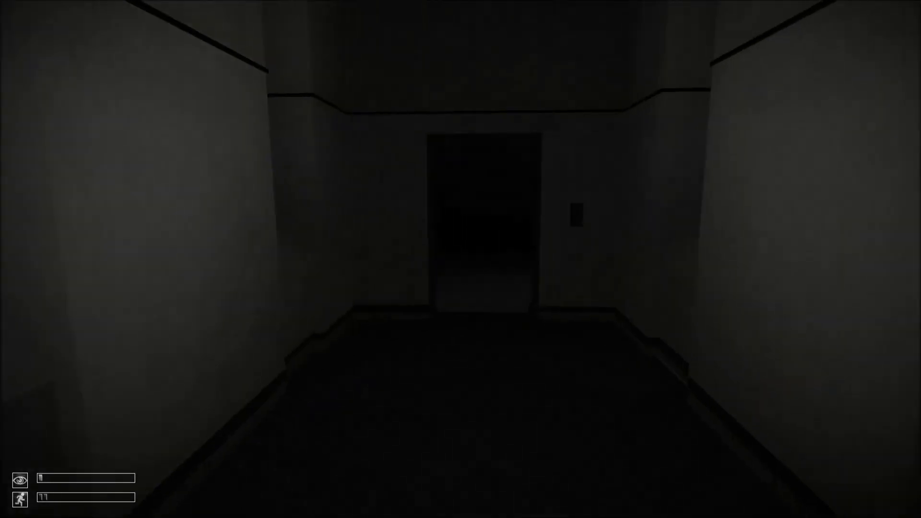
key("w")
key("w")
key("w")
key("w")
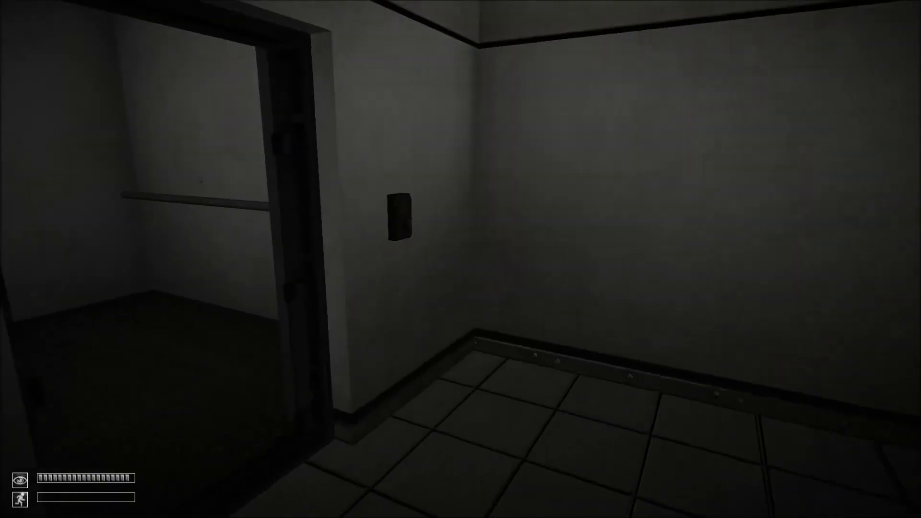
key("w")
key("w")
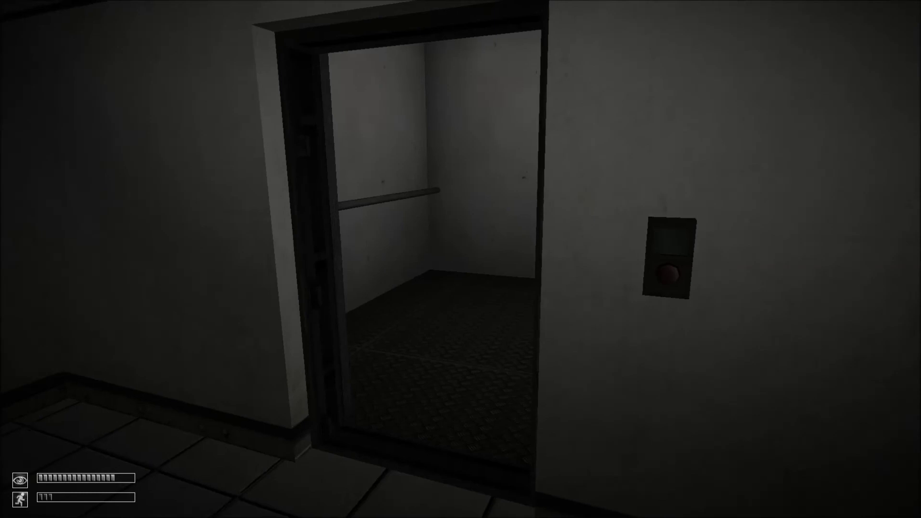
key("s")
key("s")
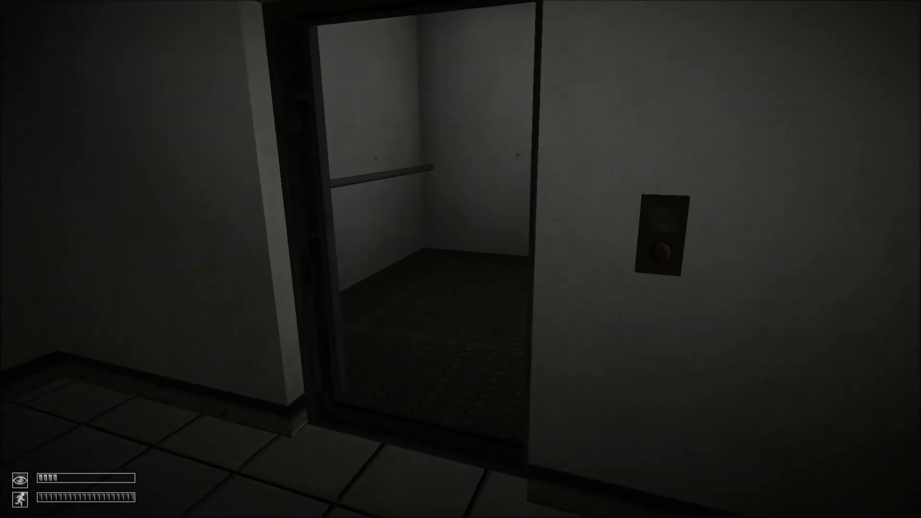
Step: Step into the elevator, press its button to shut the doors, and face them
key("w")
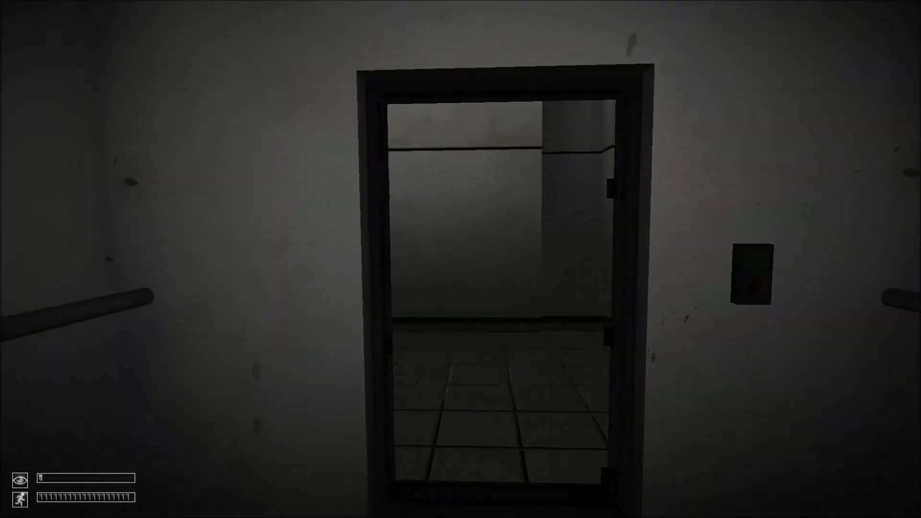
key("w")
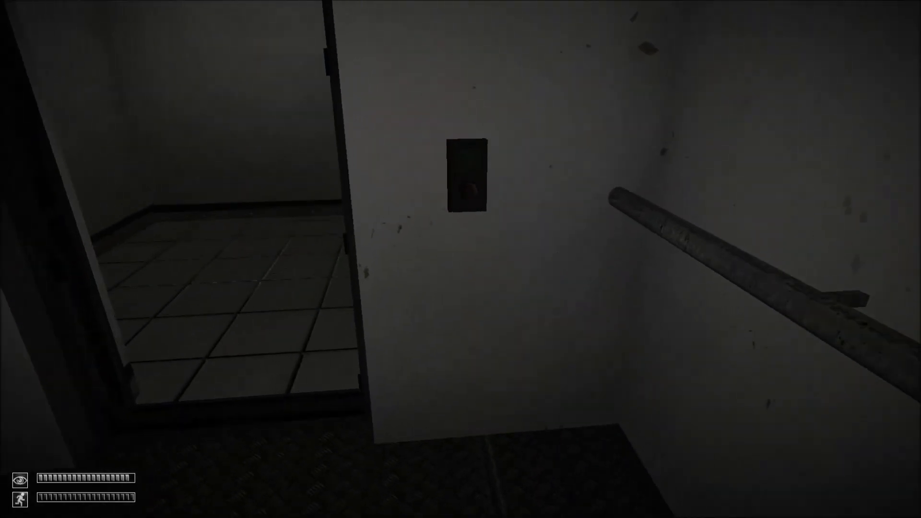
left_click(444, 263)
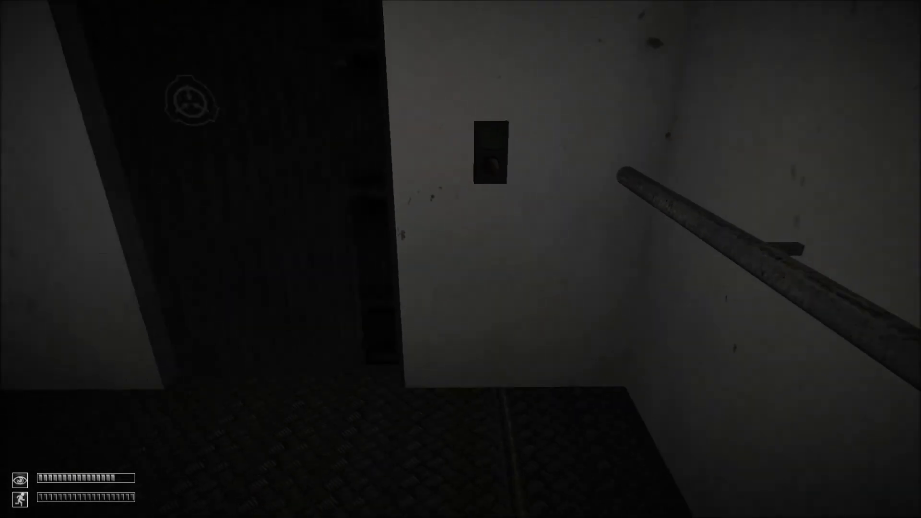
key("s")
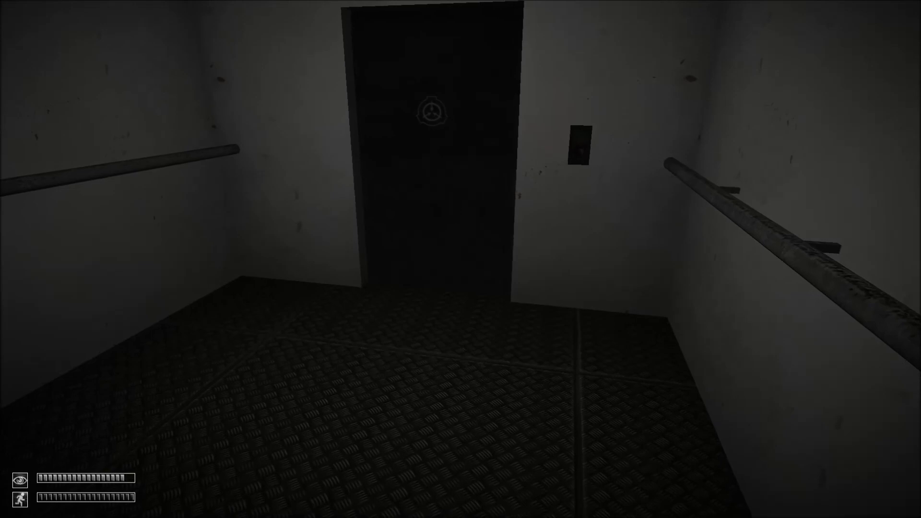